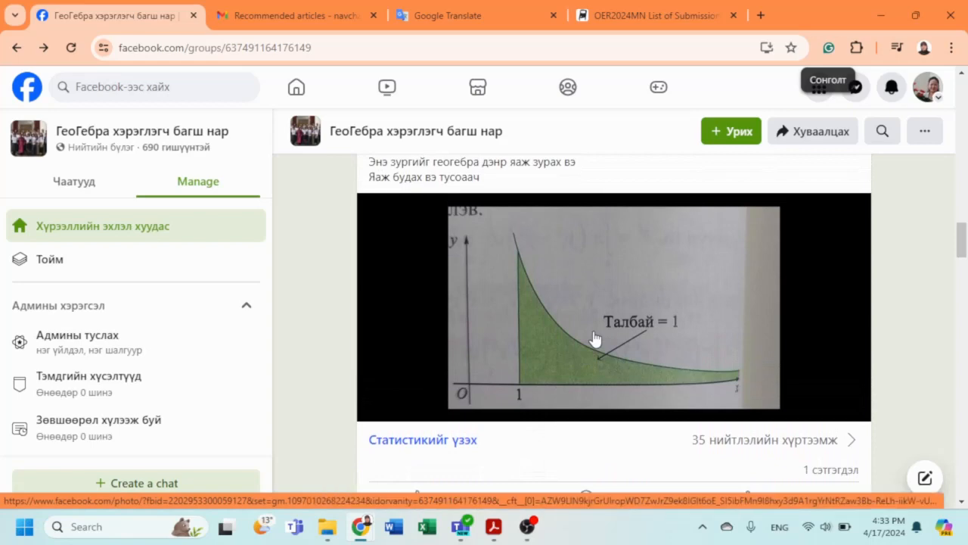
# Step: Open the posted photo of the shaded area under the curve and copy the image
pyautogui.click(594, 338)
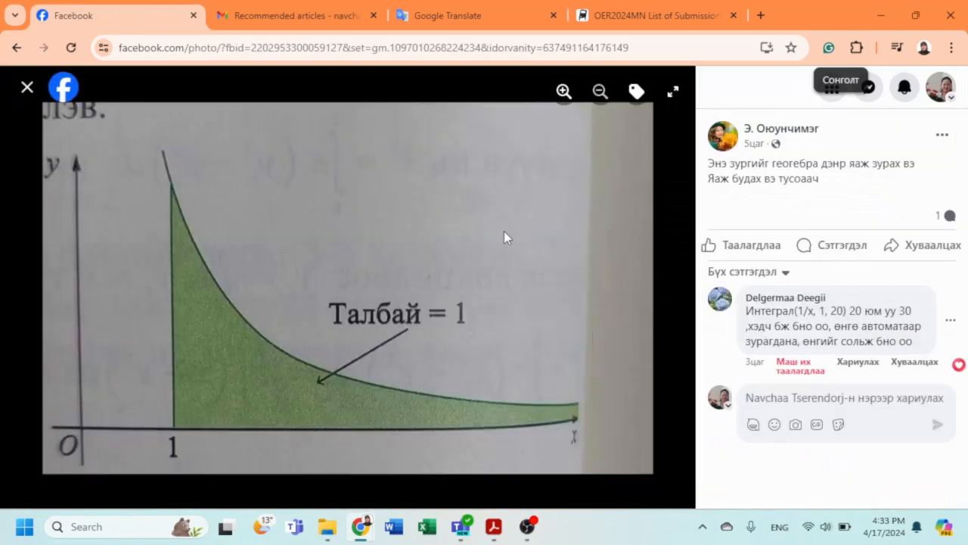
pyautogui.rightClick(506, 237)
pyautogui.click(563, 290)
pyautogui.moveTo(361, 526)
pyautogui.moveTo(439, 472)
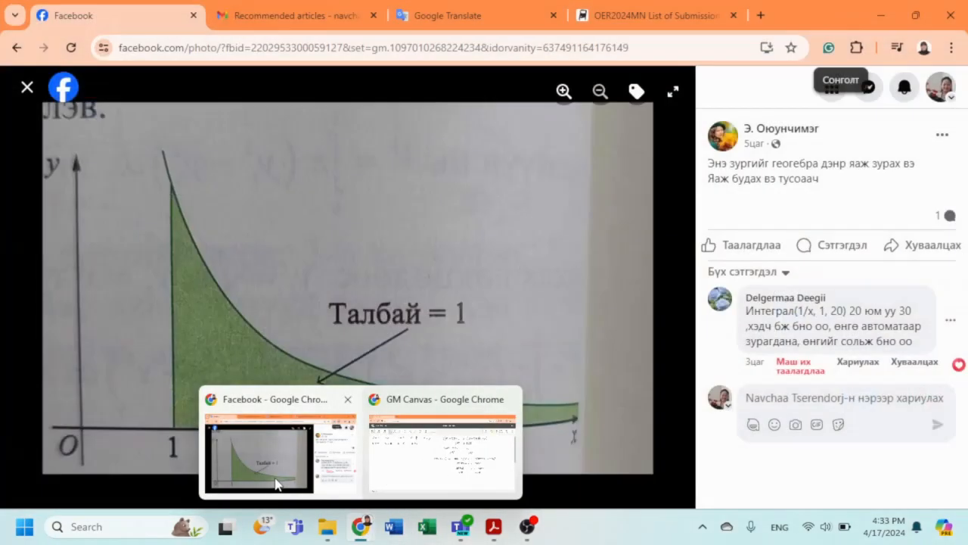
pyautogui.click(273, 471)
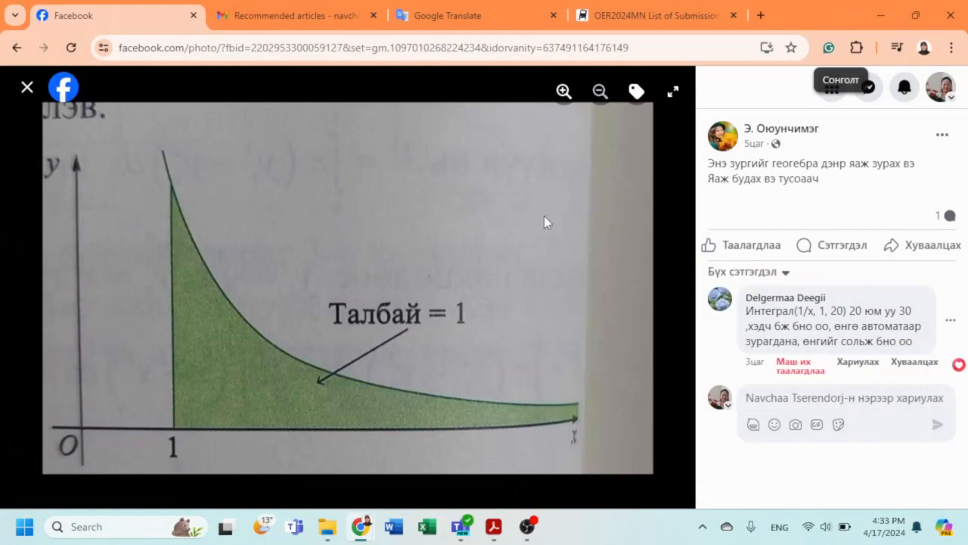
# Step: Load geogebra.org in a new browser tab, split it off into its own window and maximize that window
pyautogui.click(760, 15)
pyautogui.write('g')
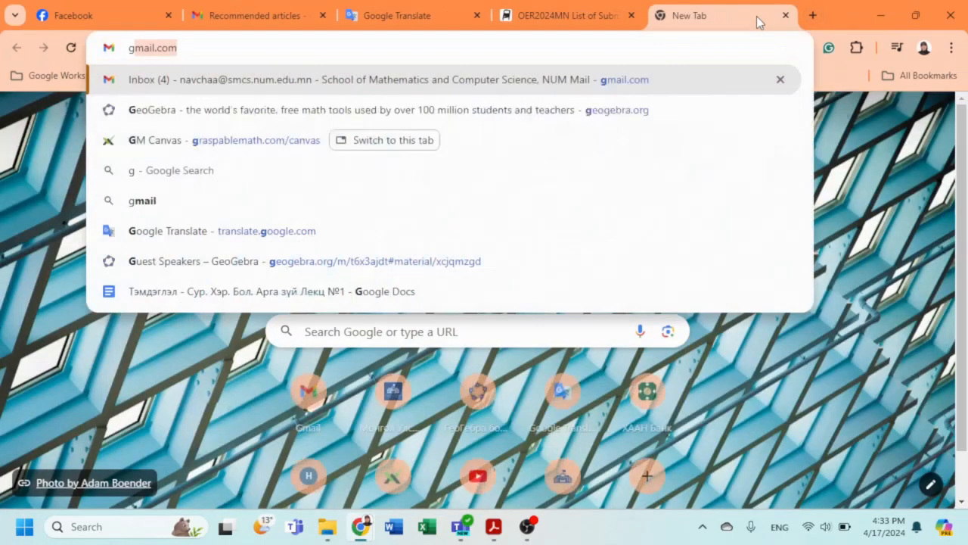
pyautogui.write('eo')
pyautogui.press('Return')
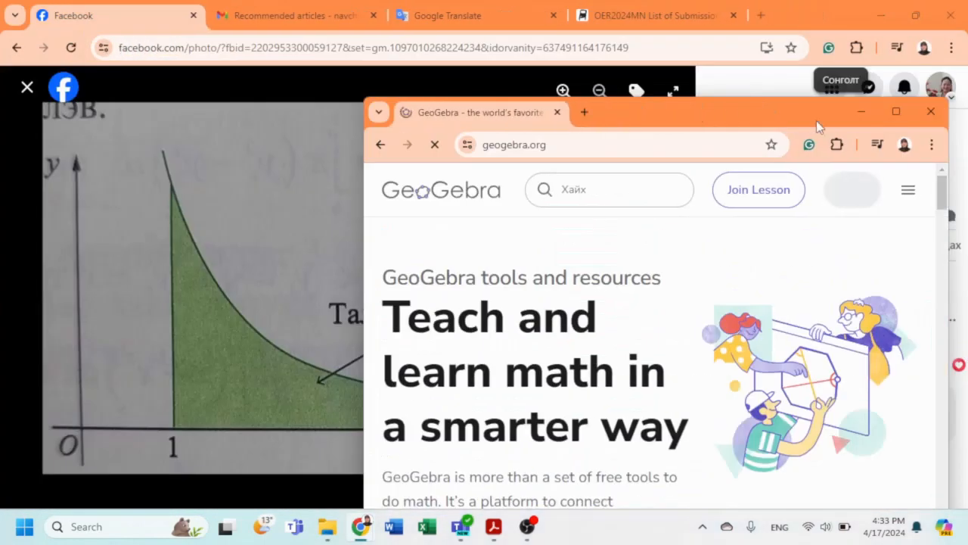
pyautogui.moveTo(823, 112); pyautogui.dragTo(731, 87)
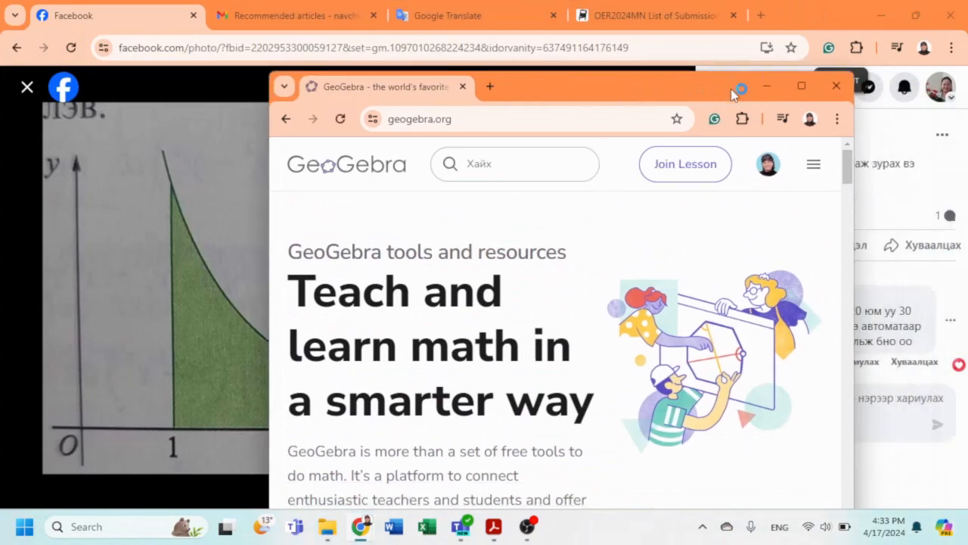
pyautogui.click(804, 86)
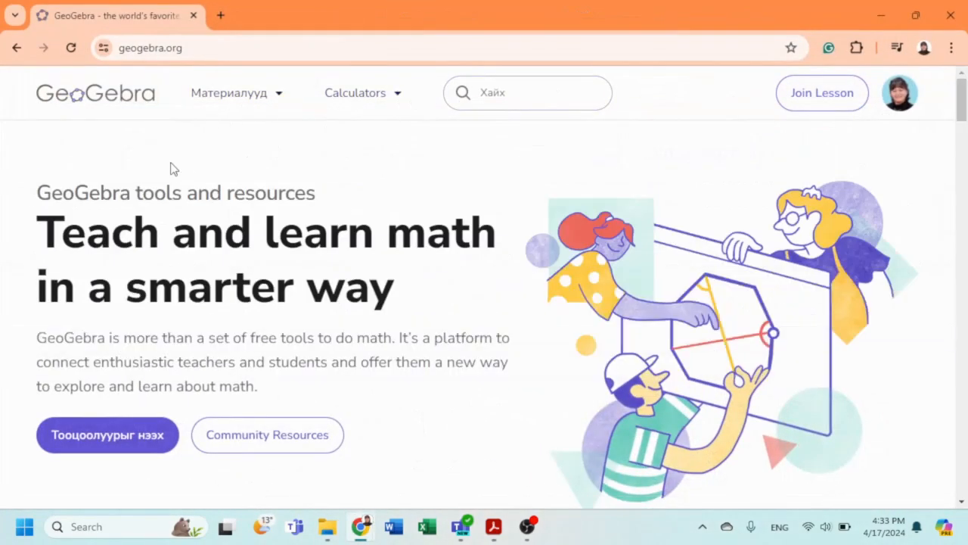
# Step: Open the Бүрдэл тооцоолуур calculator, paste the copied graph image into the graphics view and shift it toward the centre
pyautogui.moveTo(398, 101)
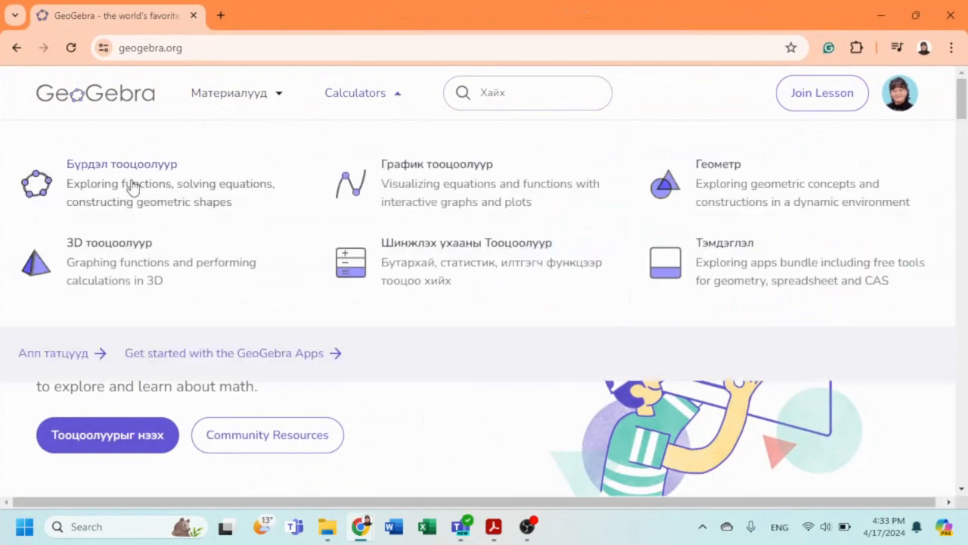
pyautogui.click(129, 173)
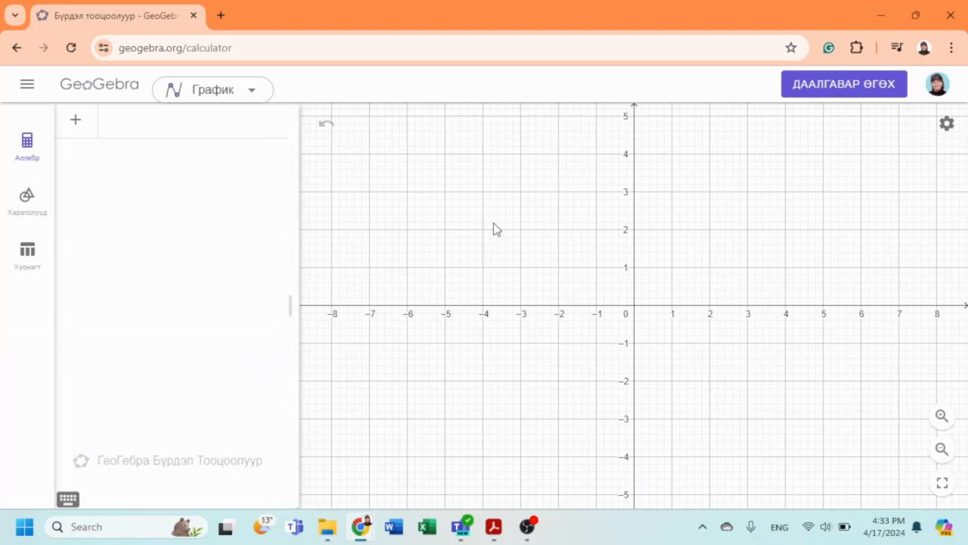
pyautogui.hotkey('ctrl', 'v')
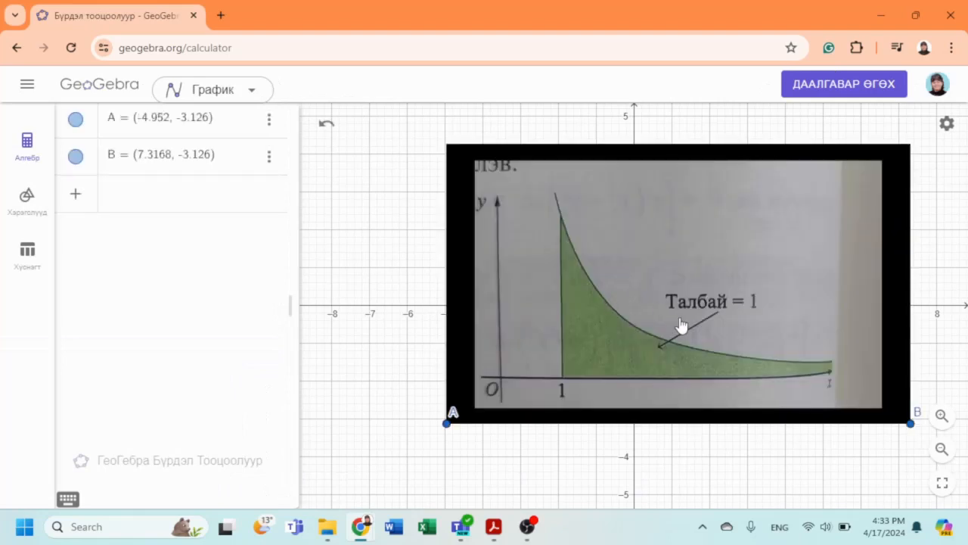
pyautogui.moveTo(683, 328); pyautogui.dragTo(636, 298)
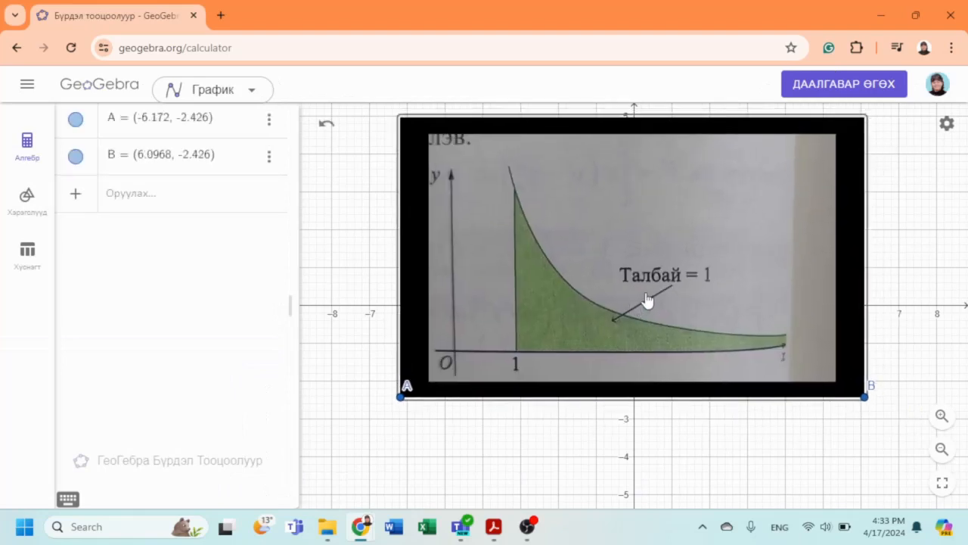
# Step: Set the pasted image's opacity to 25 so the coordinate grid shows through it
pyautogui.click(648, 293)
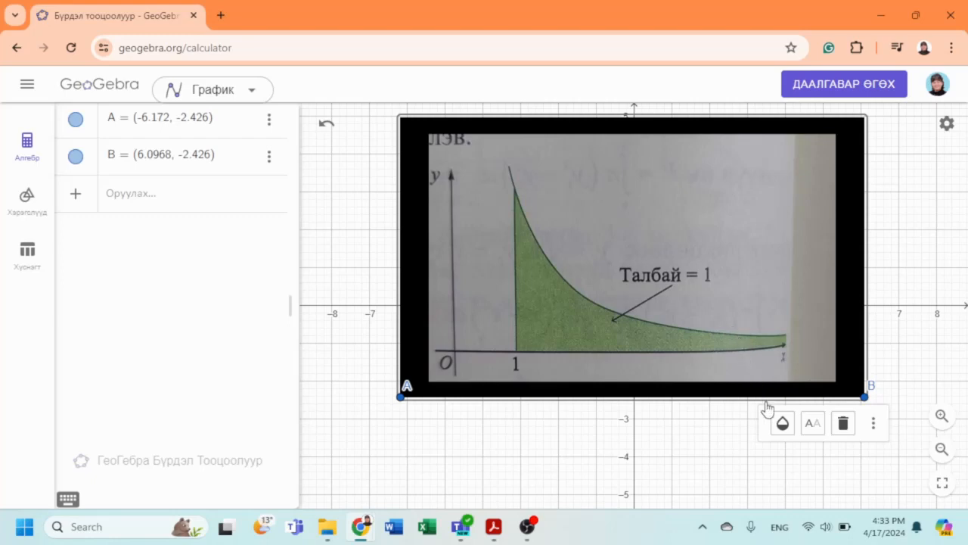
pyautogui.click(781, 424)
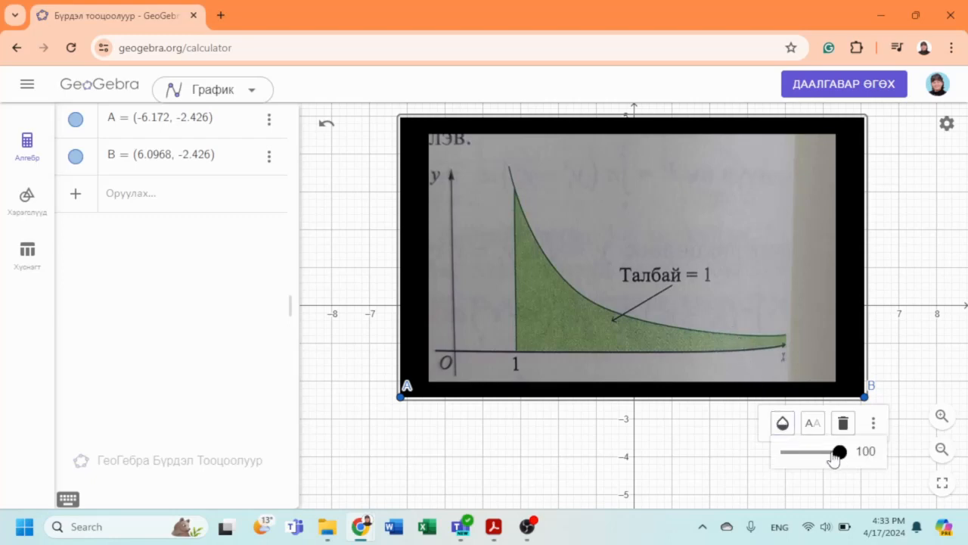
pyautogui.moveTo(837, 454); pyautogui.dragTo(800, 454)
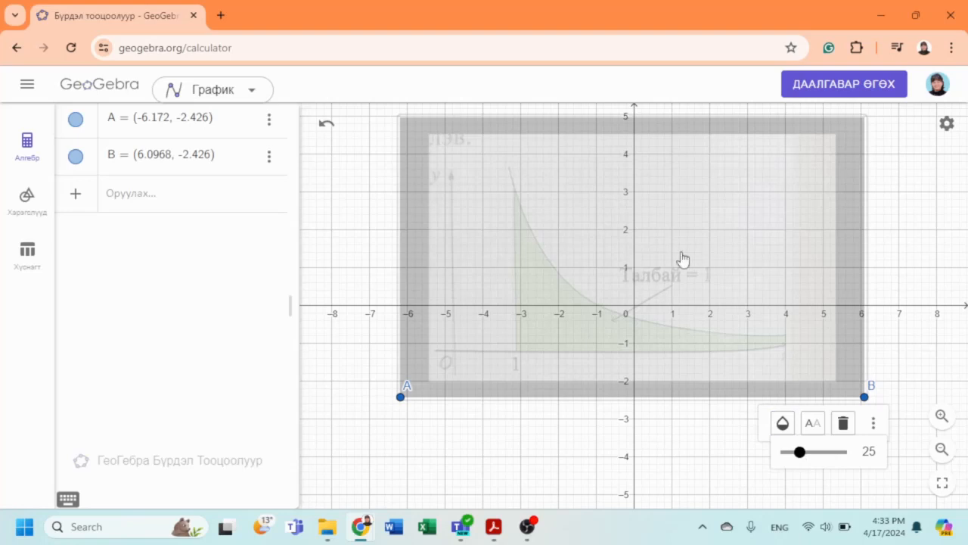
# Step: Move the image so its printed axes lie on the coordinate axes, with corner A at about (-1.37, -1.21)
pyautogui.moveTo(683, 261); pyautogui.dragTo(808, 217)
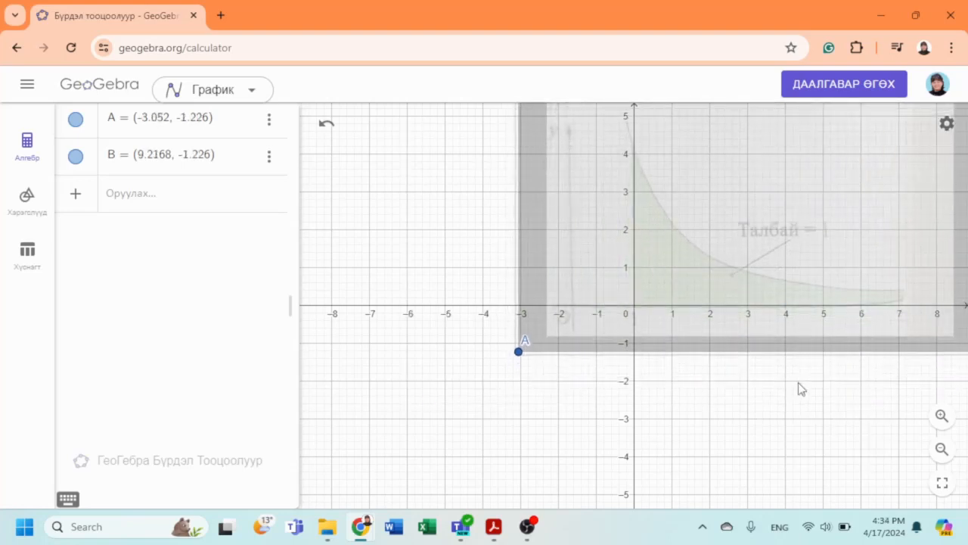
pyautogui.moveTo(799, 389); pyautogui.dragTo(607, 416)
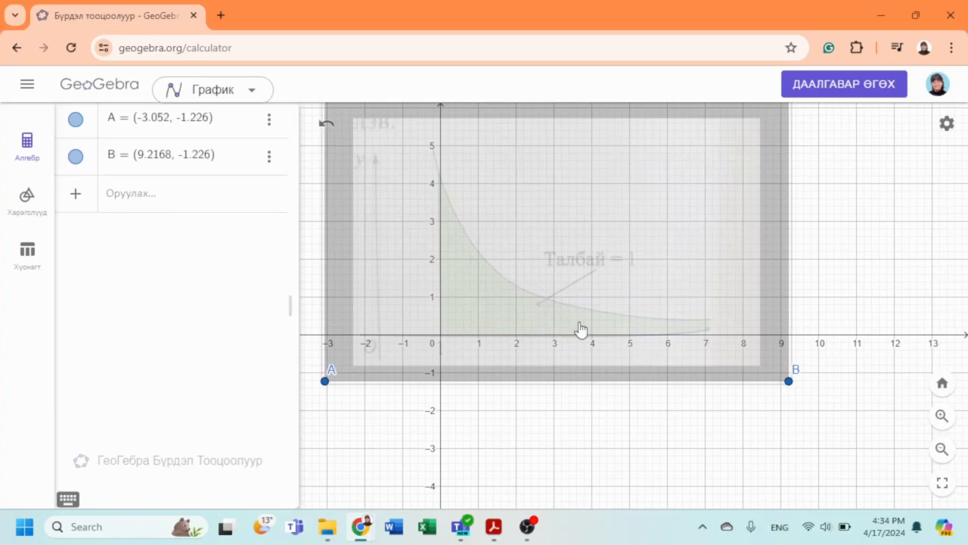
pyautogui.moveTo(543, 288); pyautogui.dragTo(606, 286)
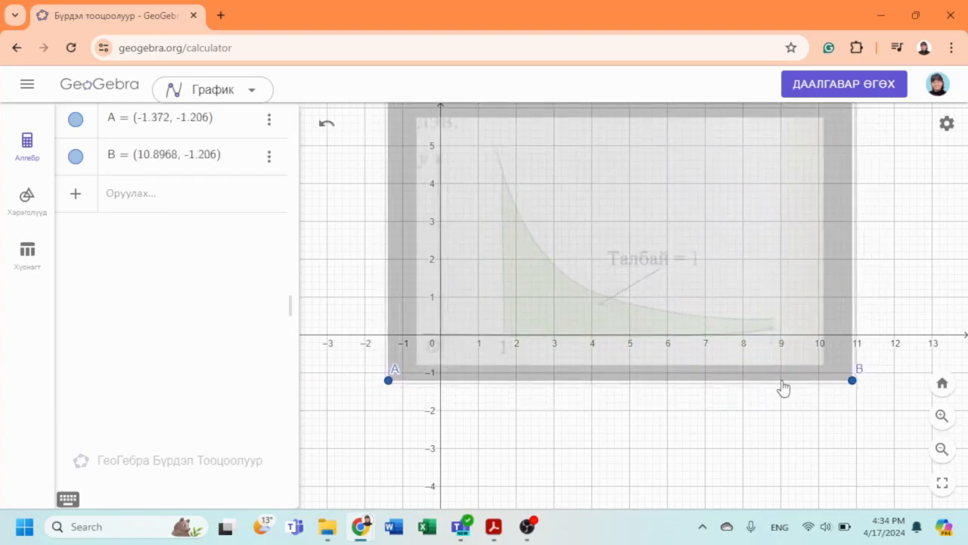
# Step: Shrink and realign the image to match its 1 mark with x = 1, placing A near (-0.87, -0.79) and B near (6.94, -0.79)
pyautogui.moveTo(851, 386); pyautogui.dragTo(694, 383)
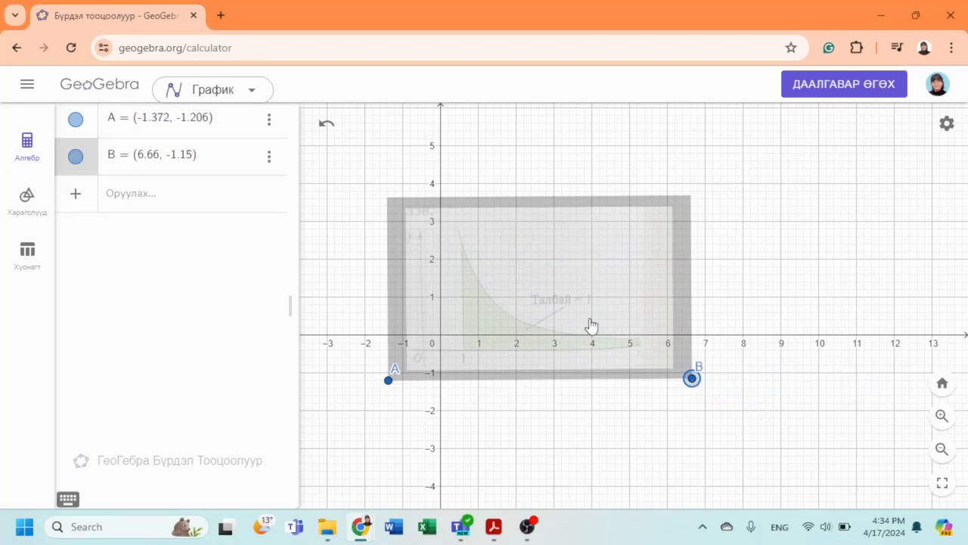
pyautogui.moveTo(536, 299); pyautogui.dragTo(552, 281)
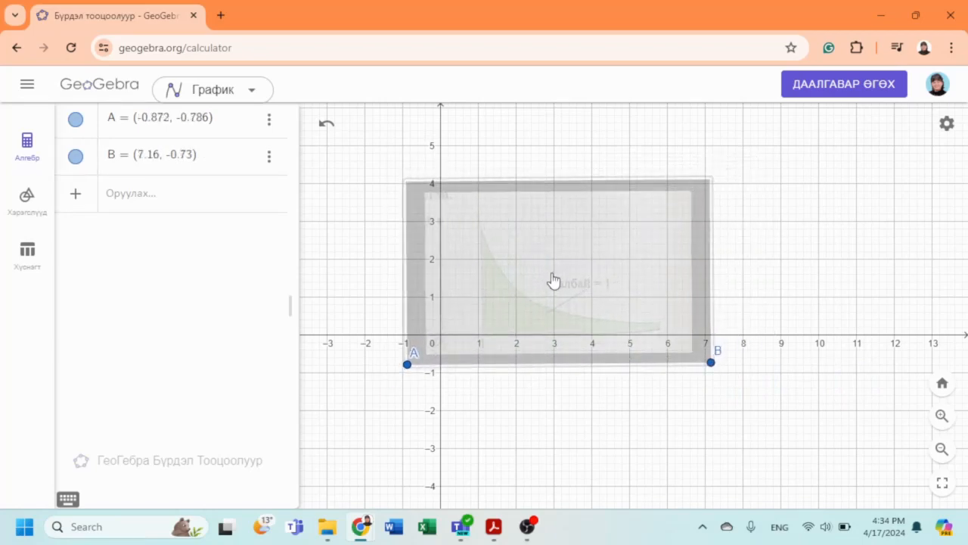
pyautogui.click(710, 362)
pyautogui.moveTo(711, 365); pyautogui.dragTo(704, 370)
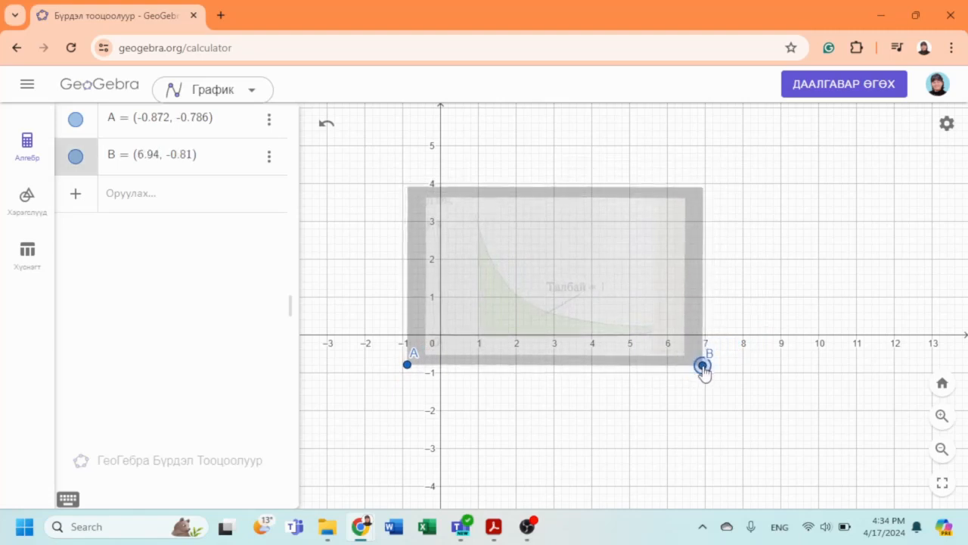
pyautogui.click(683, 440)
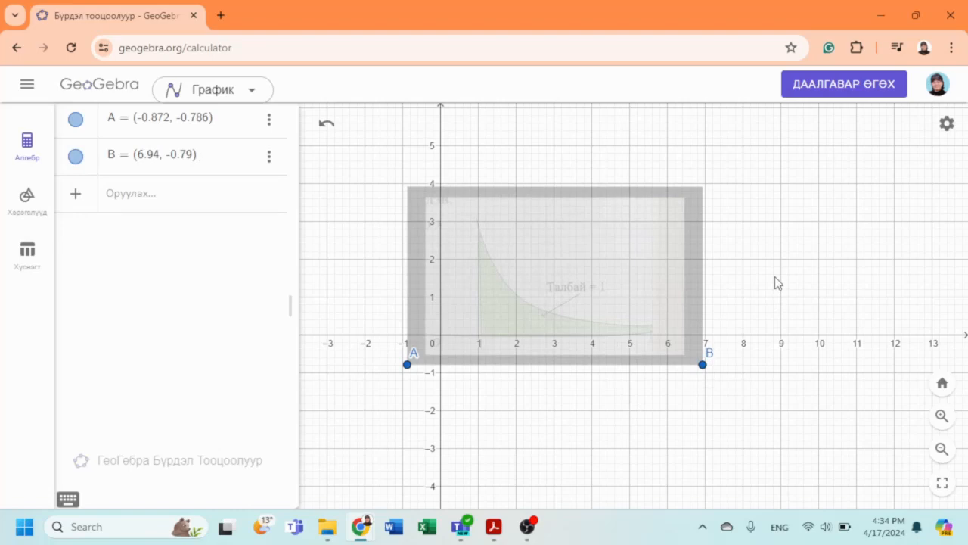
# Step: Trace the image's curve with the Freehand Shape tool (Гараар зурсан дүрс) from about (0.8, 3.5) to just past x = 6
pyautogui.scroll(3, 598, 461)
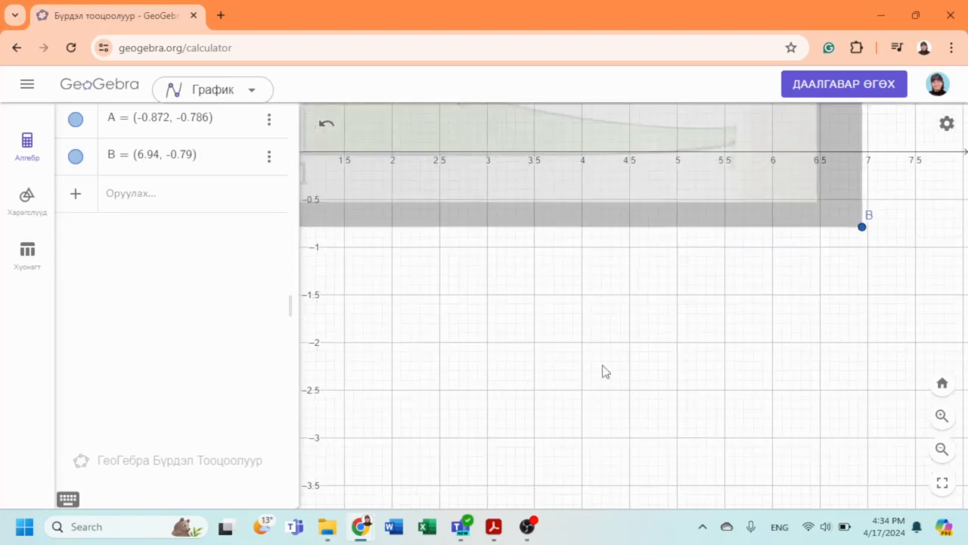
pyautogui.scroll(-2, 602, 371)
pyautogui.moveTo(546, 357); pyautogui.dragTo(571, 417)
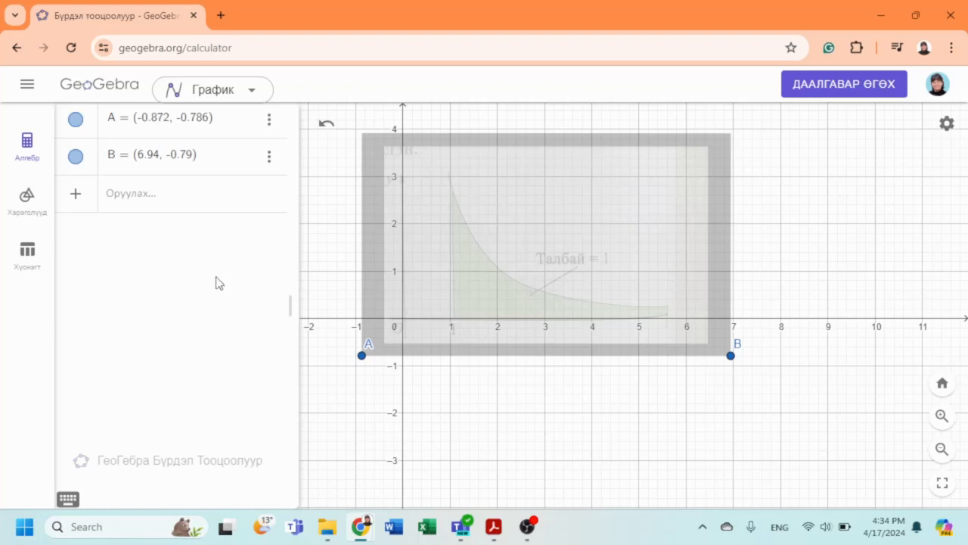
pyautogui.click(27, 214)
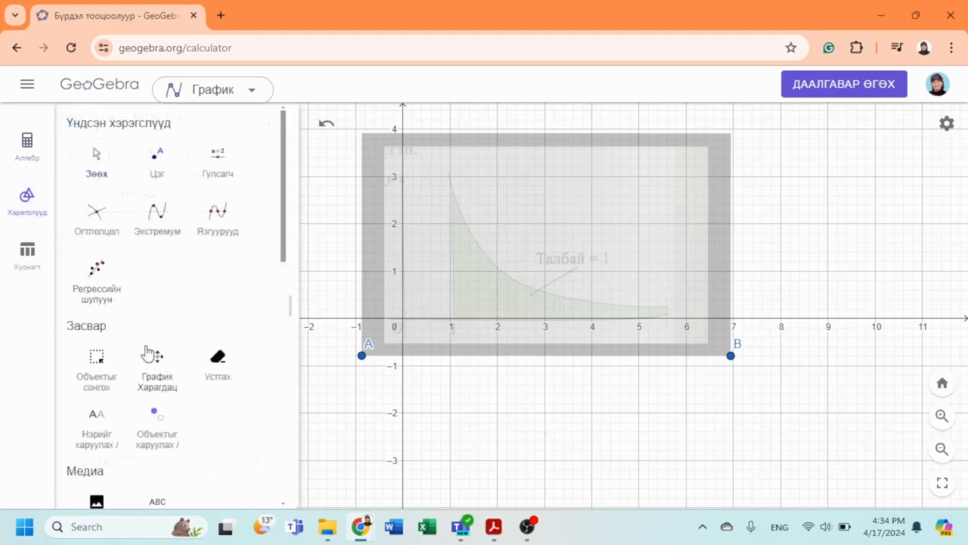
pyautogui.scroll(-5, 146, 353)
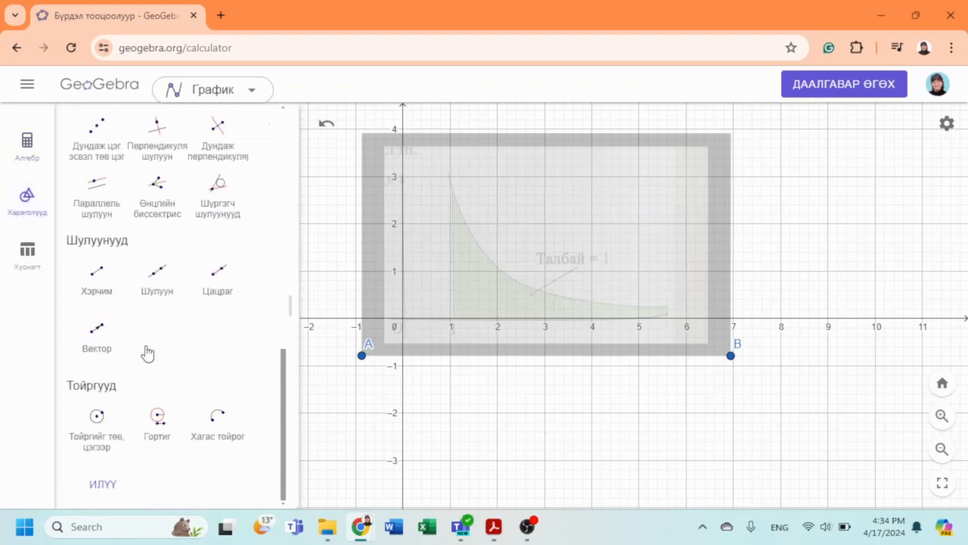
pyautogui.click(103, 488)
pyautogui.scroll(-10, 136, 443)
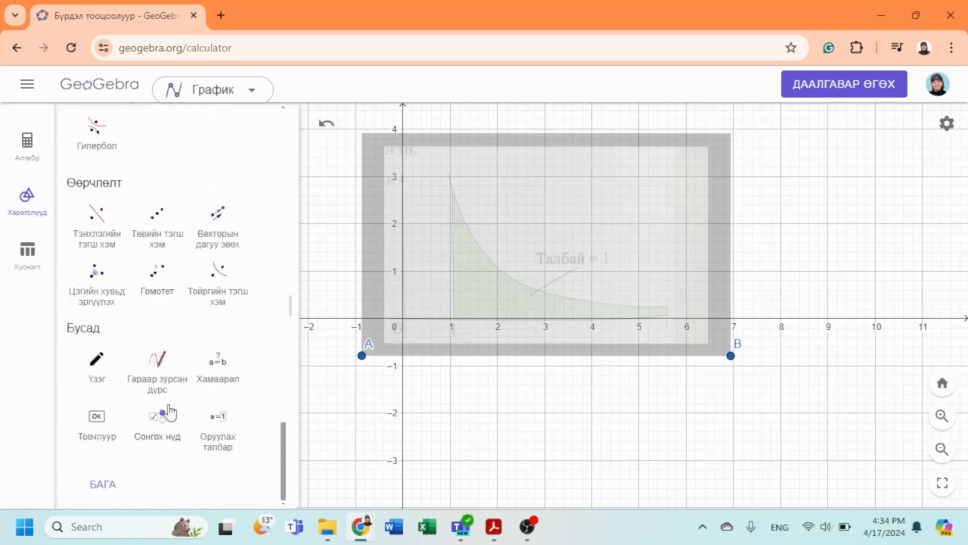
pyautogui.click(155, 381)
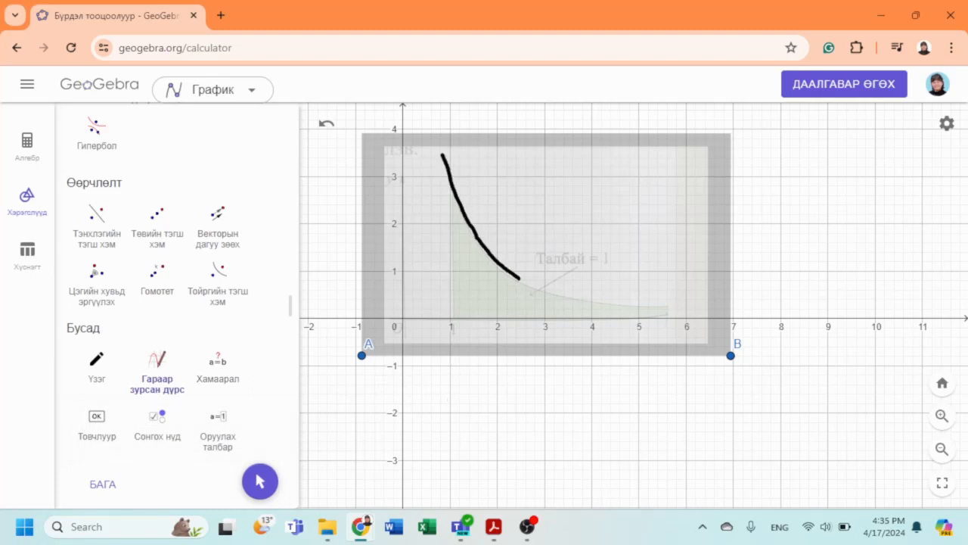
pyautogui.moveTo(556, 293); pyautogui.dragTo(610, 304)
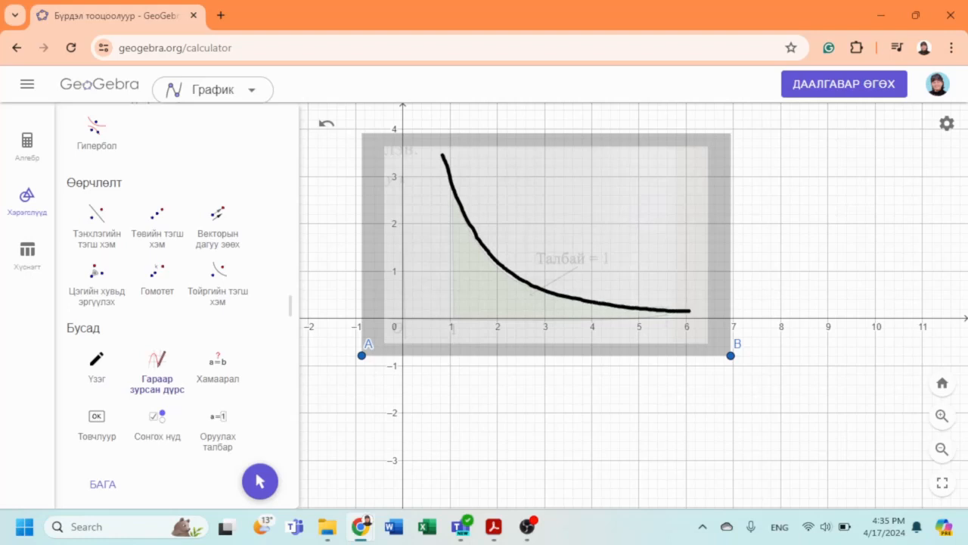
pyautogui.moveTo(711, 307); pyautogui.dragTo(714, 306)
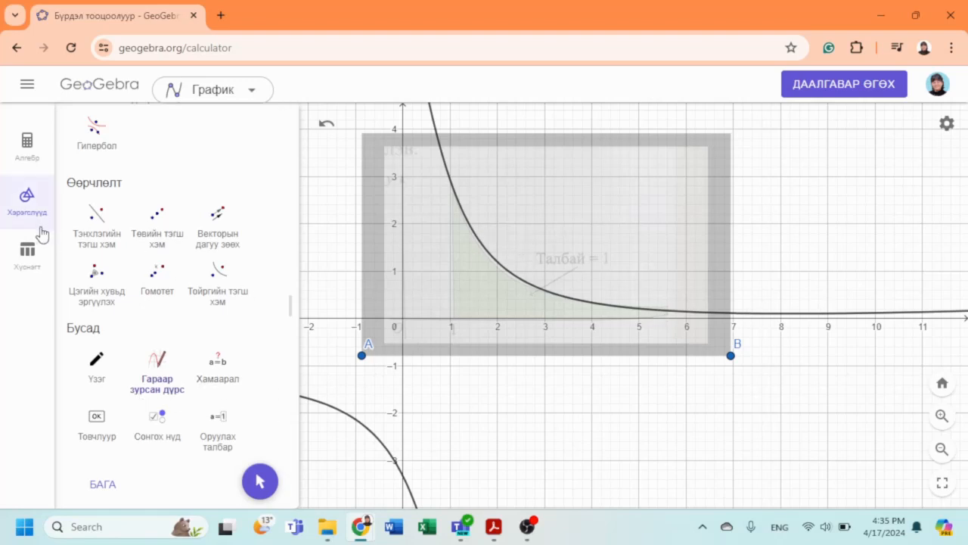
# Step: Hide the hyperbola c generated from the freehand trace
pyautogui.click(29, 150)
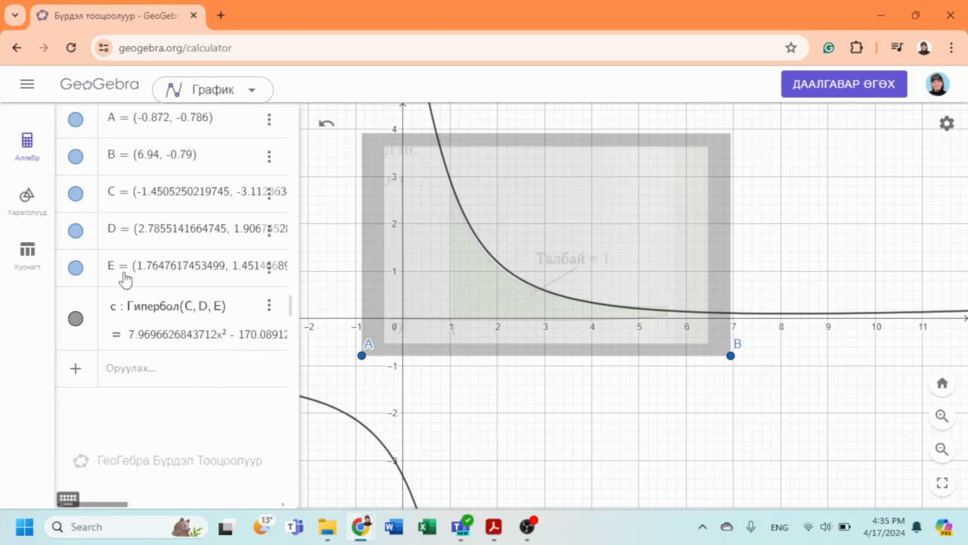
pyautogui.click(27, 199)
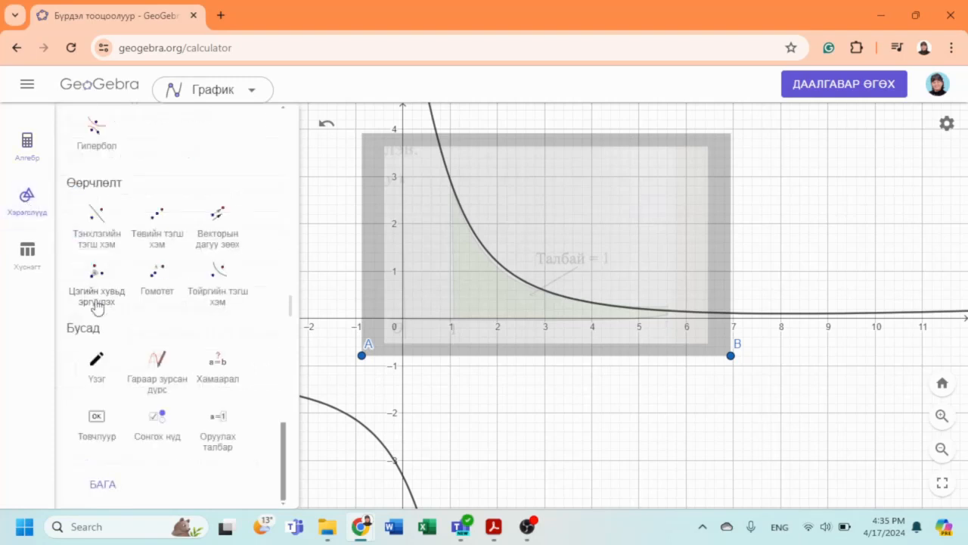
pyautogui.click(156, 375)
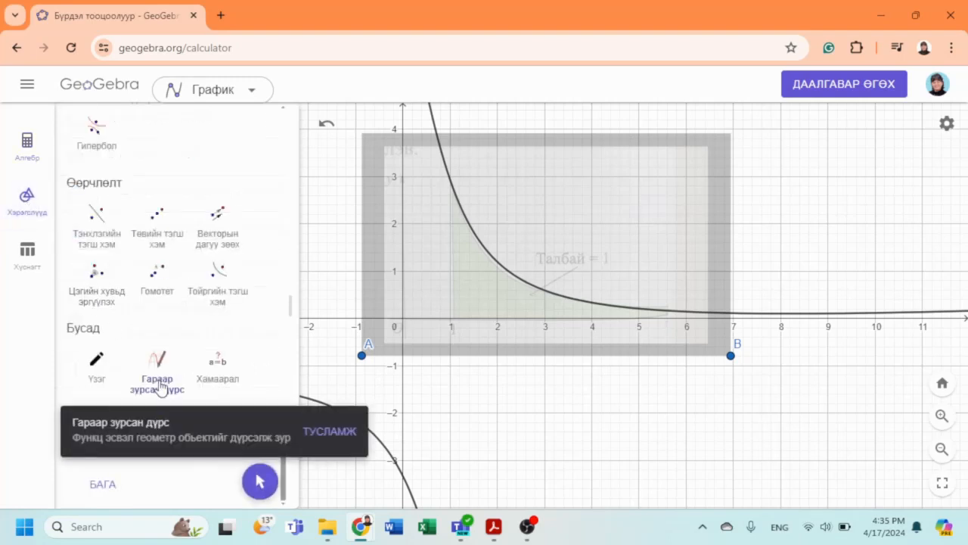
pyautogui.click(27, 144)
pyautogui.click(75, 319)
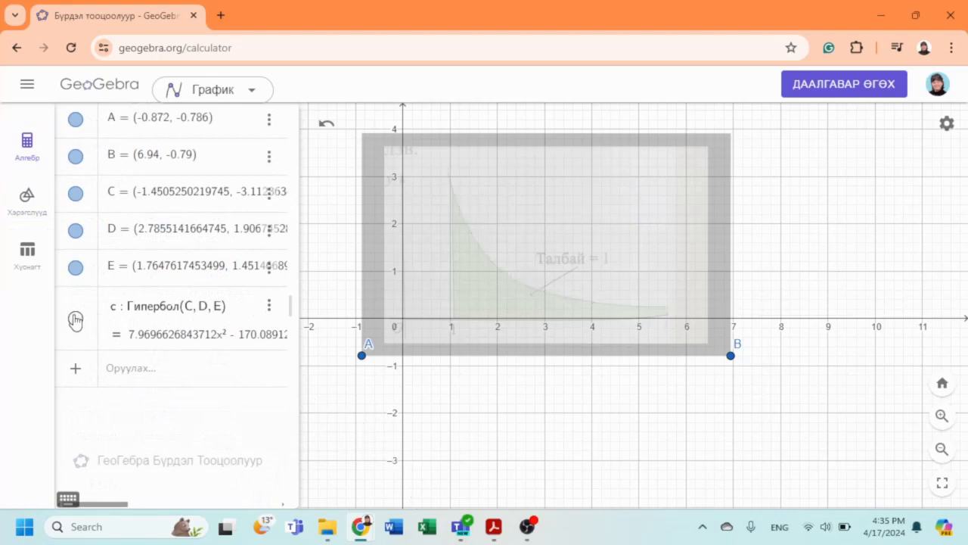
# Step: Trace the image's curve again with the Freehand Shape tool (Гараар зурсан дүрс) from about (0.7, 3.1) to about (6.5, 0)
pyautogui.click(27, 197)
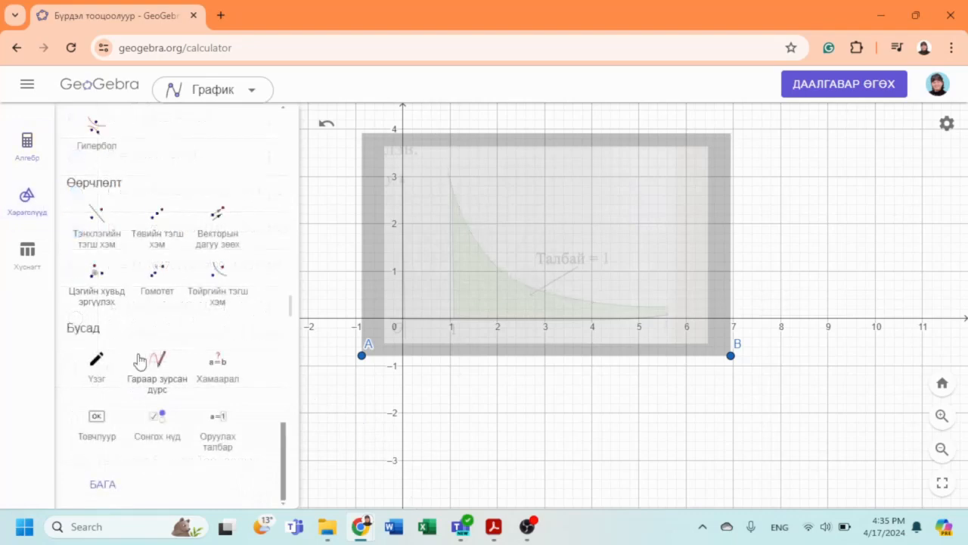
pyautogui.click(170, 382)
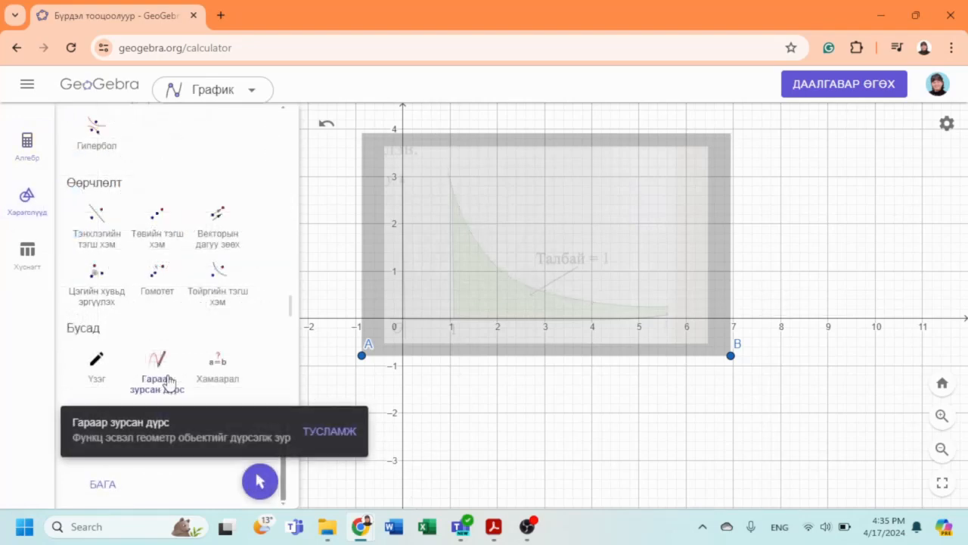
pyautogui.moveTo(446, 155)
pyautogui.mouseDown()
pyautogui.moveTo(478, 239)
pyautogui.moveTo(520, 281)
pyautogui.mouseUp()
pyautogui.moveTo(580, 300); pyautogui.dragTo(703, 304)
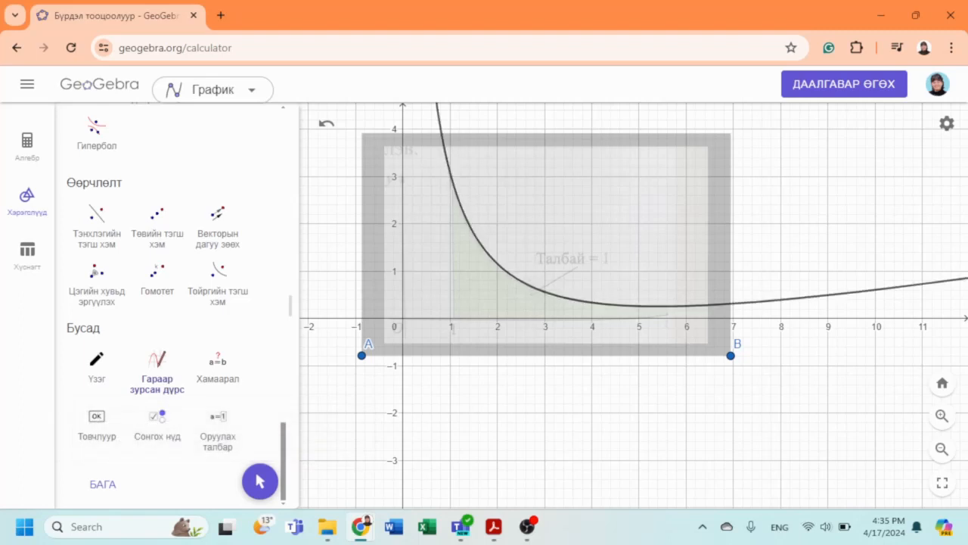
pyautogui.hotkey('ctrl', 'z')
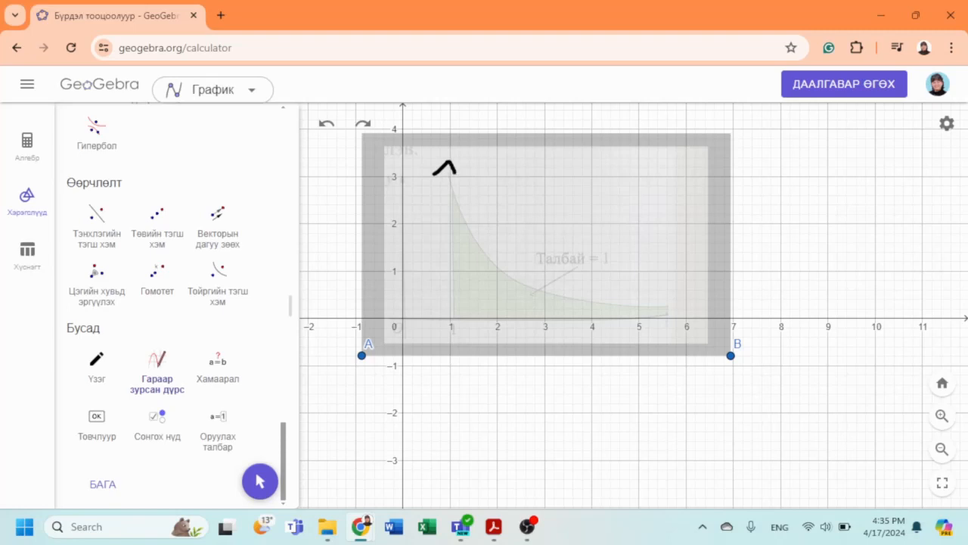
pyautogui.moveTo(464, 208); pyautogui.dragTo(495, 257)
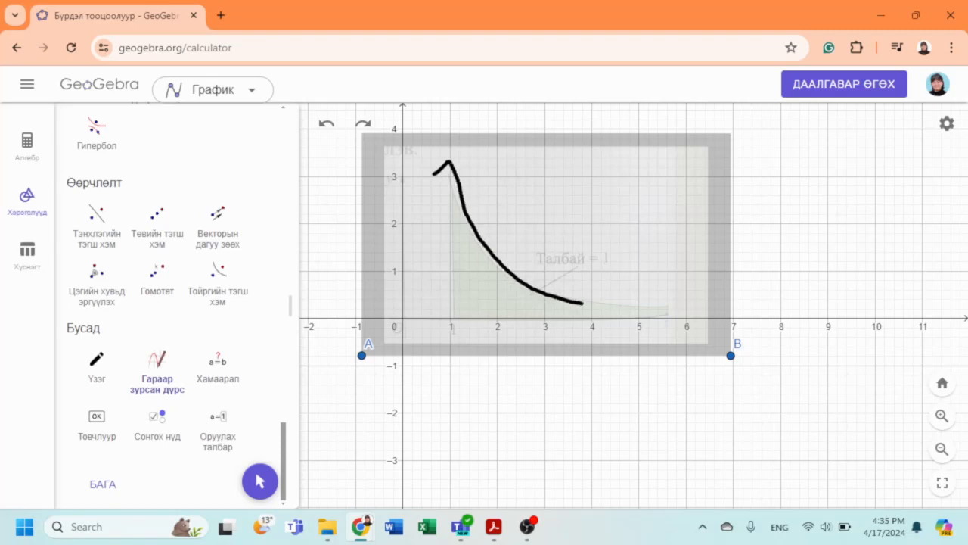
pyautogui.moveTo(712, 319); pyautogui.dragTo(713, 319)
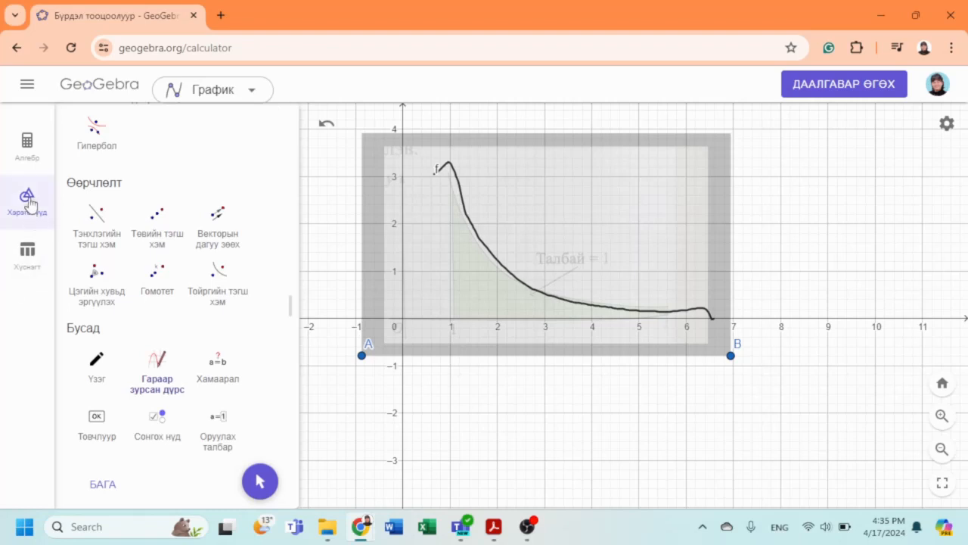
# Step: Delete the hidden points C, D and E that define the hyperbola c from the first trace
pyautogui.click(28, 143)
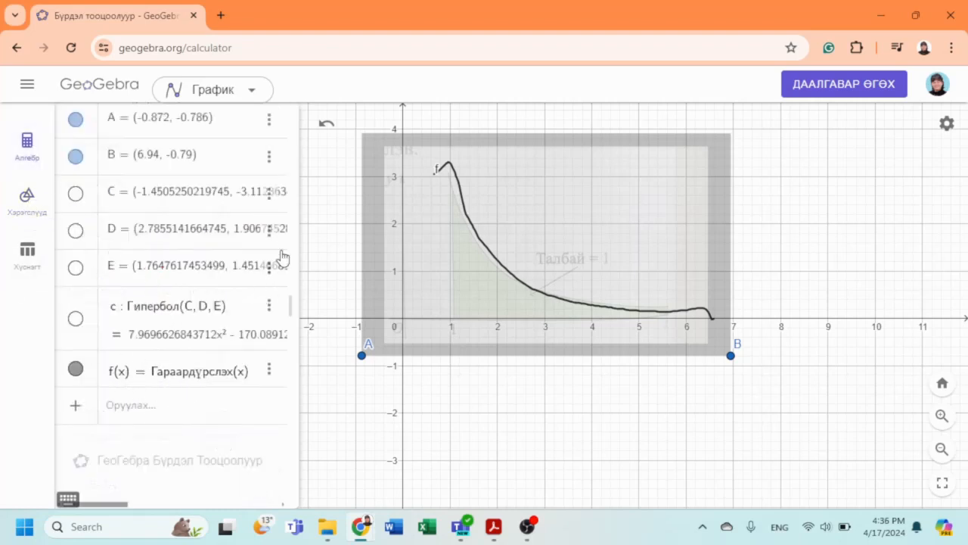
pyautogui.click(269, 195)
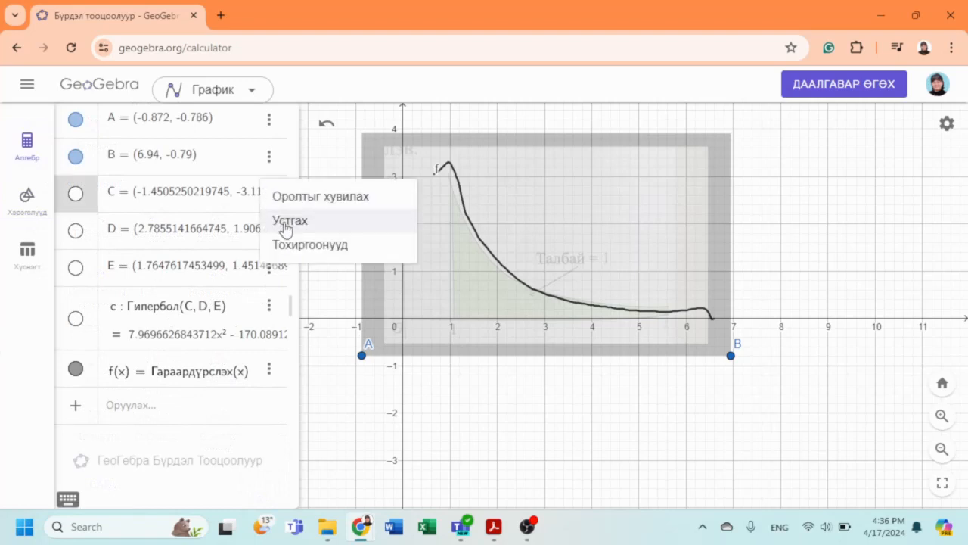
pyautogui.click(284, 225)
pyautogui.click(269, 195)
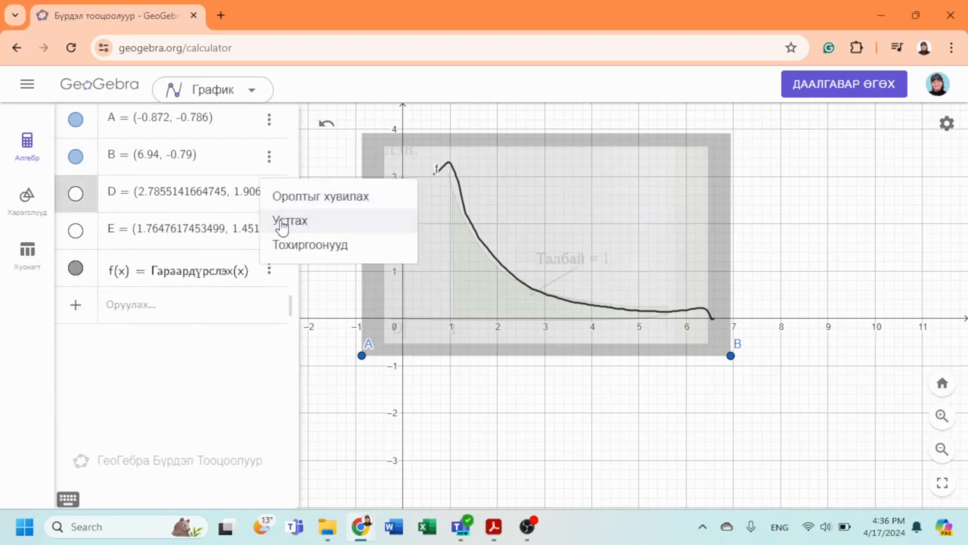
pyautogui.click(279, 220)
pyautogui.click(268, 195)
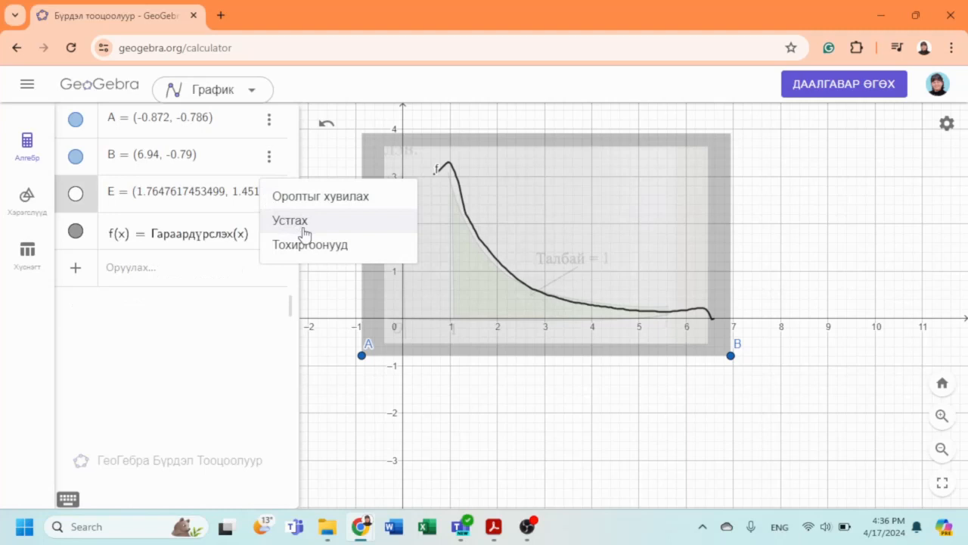
pyautogui.click(300, 227)
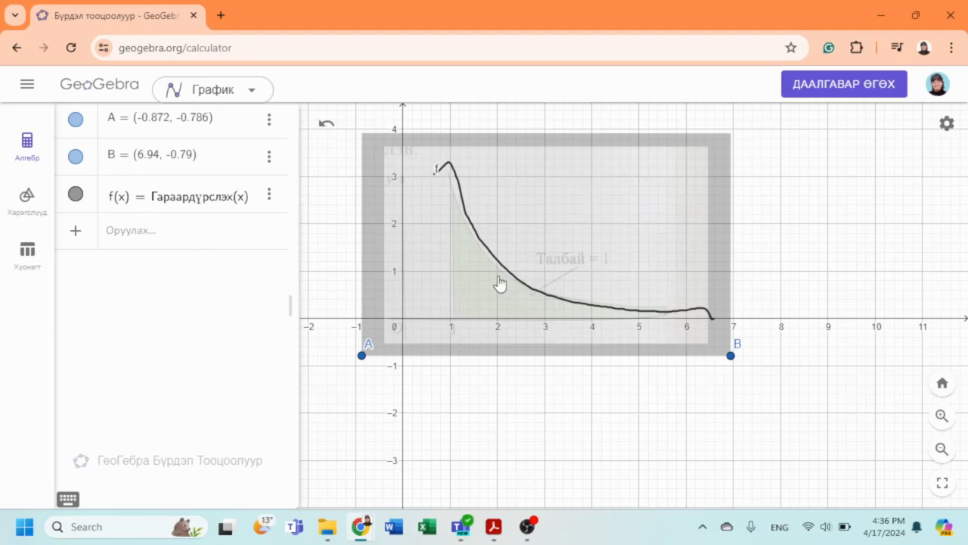
# Step: Add the vertical lines x = a and x = b, with a and b as sliders
pyautogui.click(203, 240)
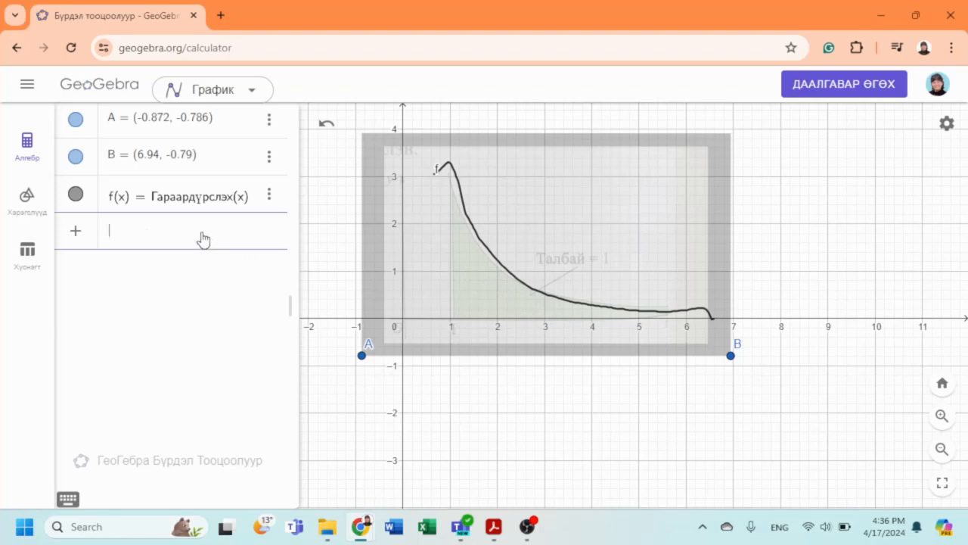
pyautogui.write('x=')
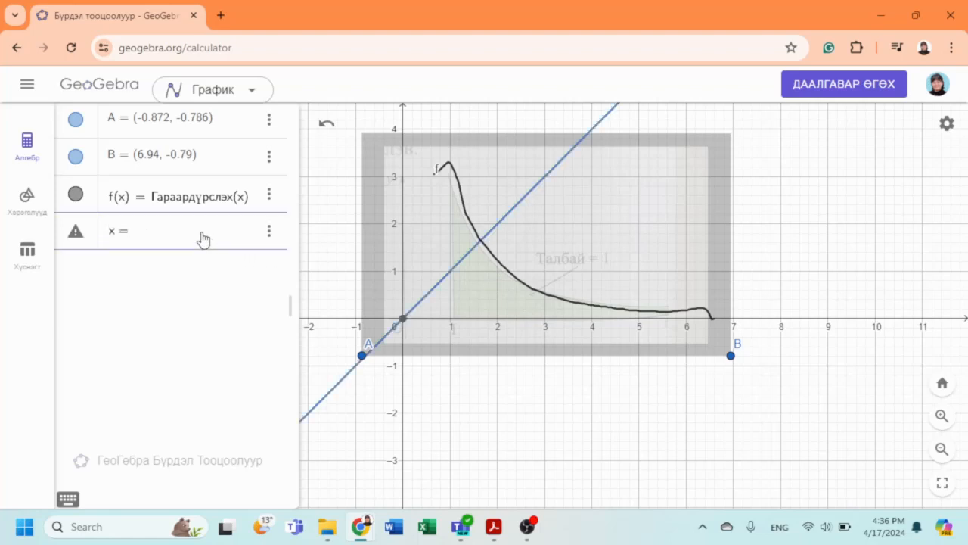
pyautogui.write('a')
pyautogui.press('Return')
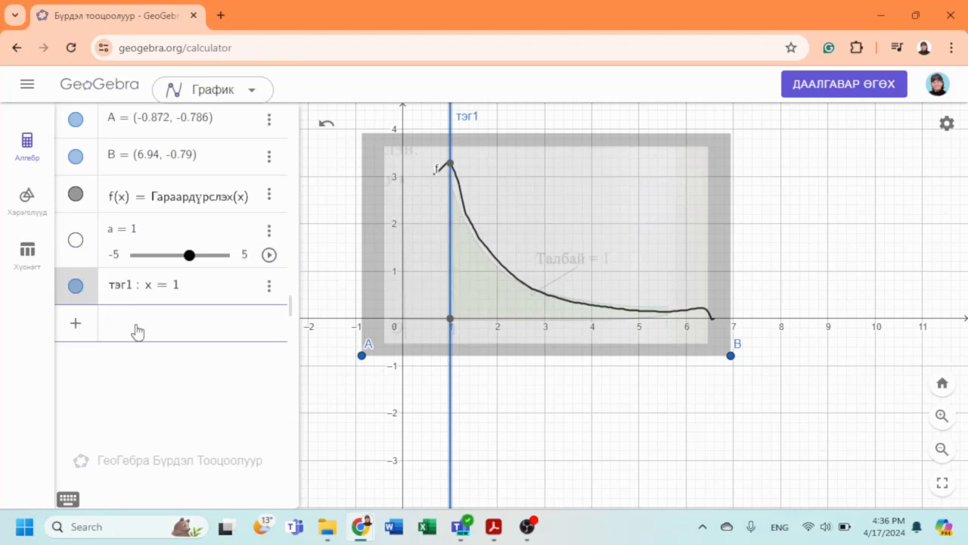
pyautogui.write('x')
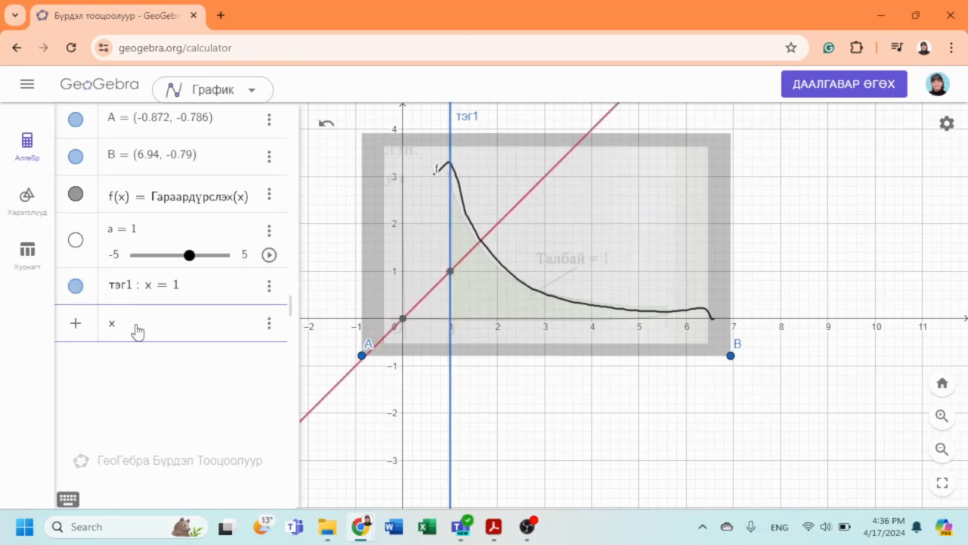
pyautogui.write('=b')
pyautogui.press('Return')
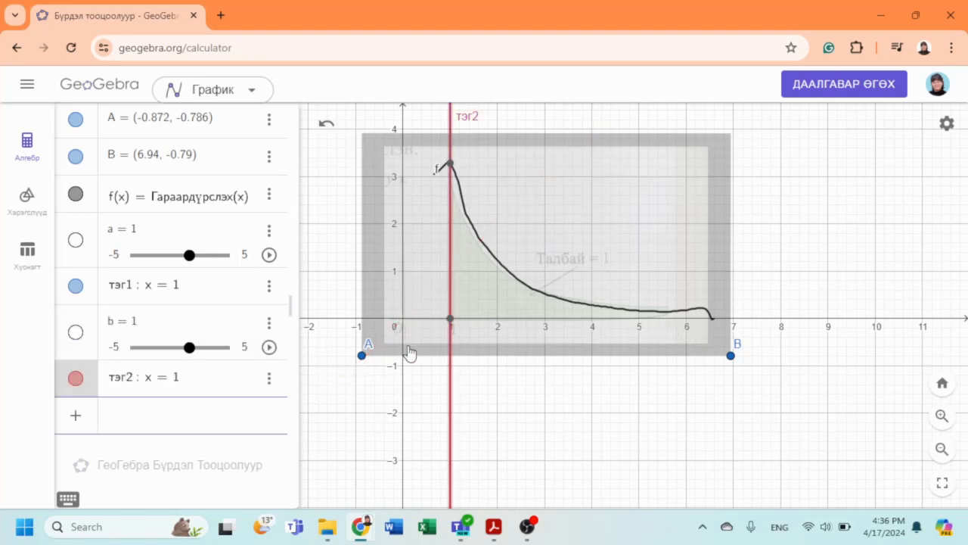
# Step: Set slider b to 5.6 so its vertical line meets the end of the image's shaded area
pyautogui.click(152, 325)
pyautogui.press('BackSpace')
pyautogui.write('5')
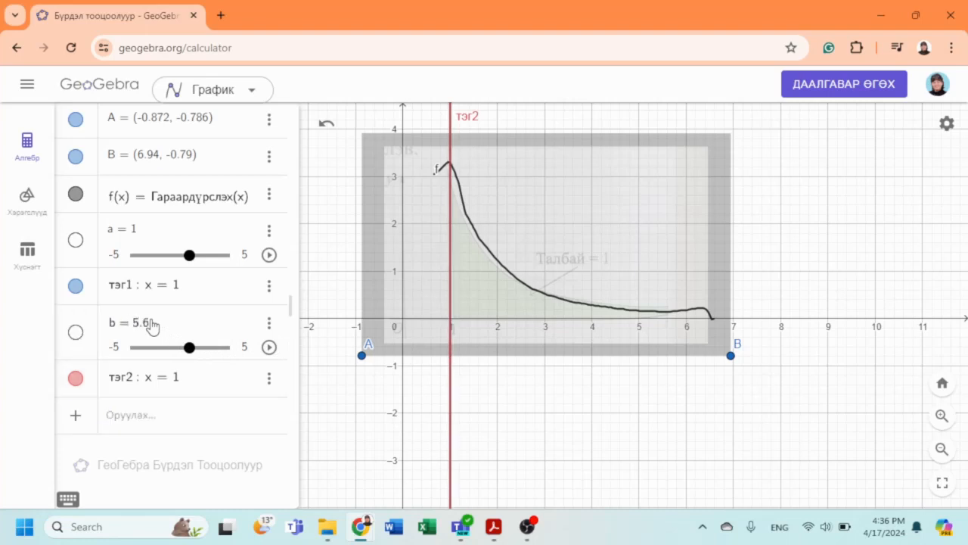
pyautogui.write('.6')
pyautogui.press('Return')
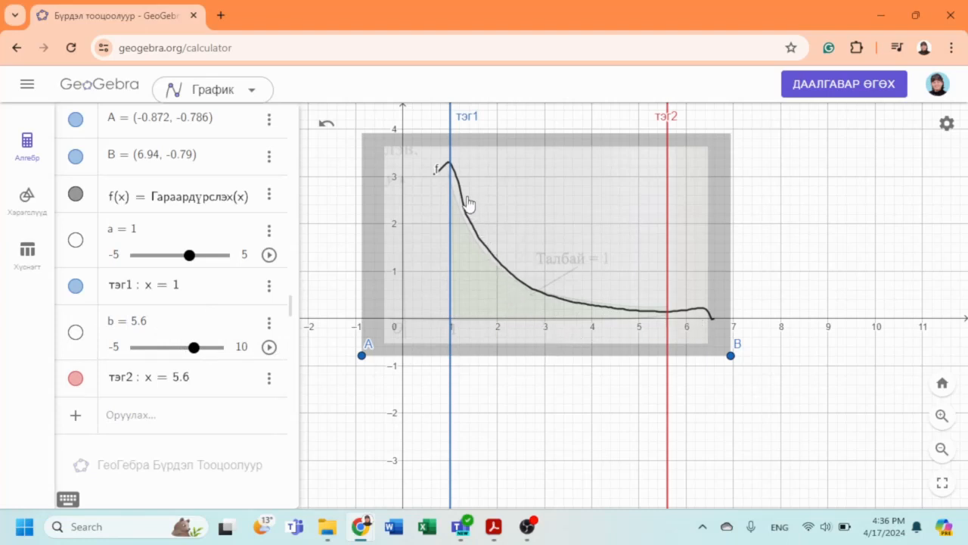
# Step: Shade the area under the traced curve f between the two lines with the definite integral Интеграл(f, a, b)
pyautogui.click(208, 416)
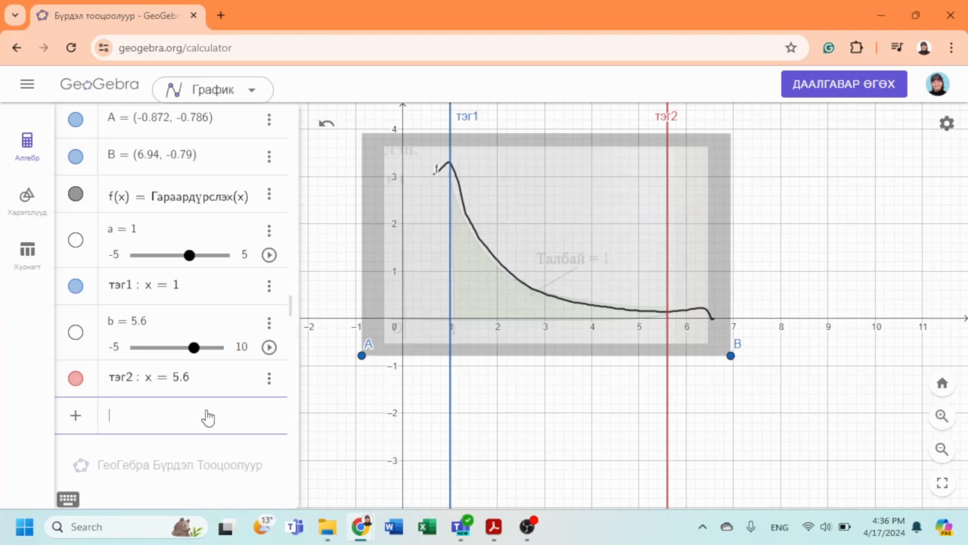
pyautogui.write('инт')
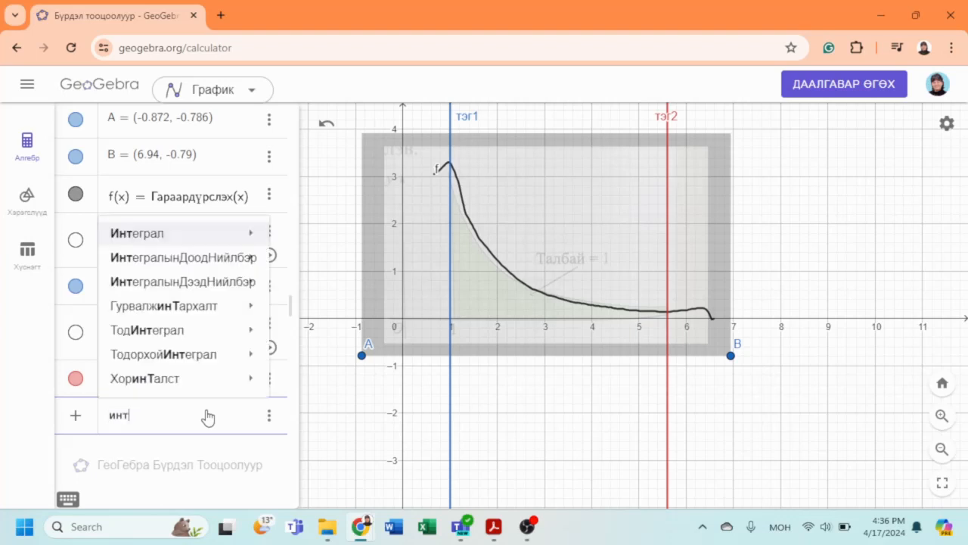
pyautogui.write('еграл')
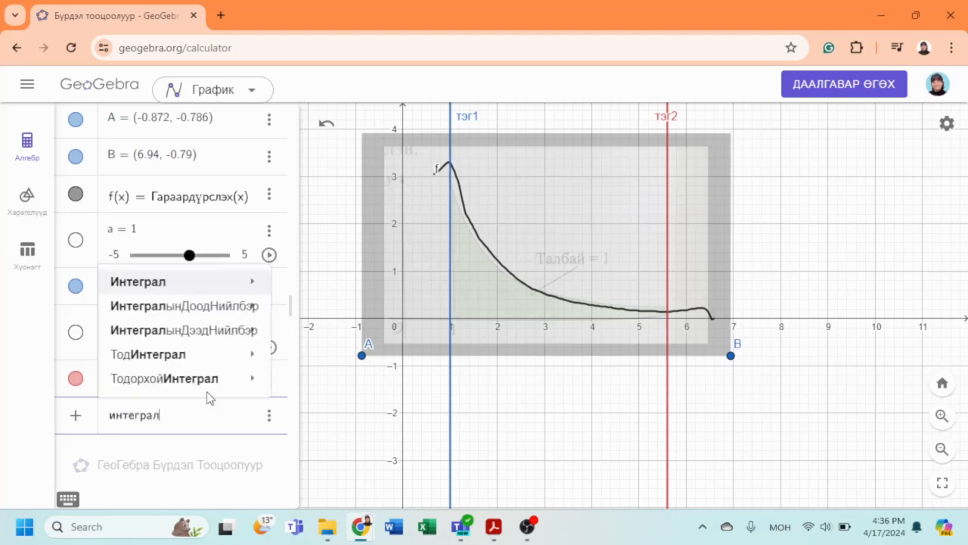
pyautogui.moveTo(196, 283)
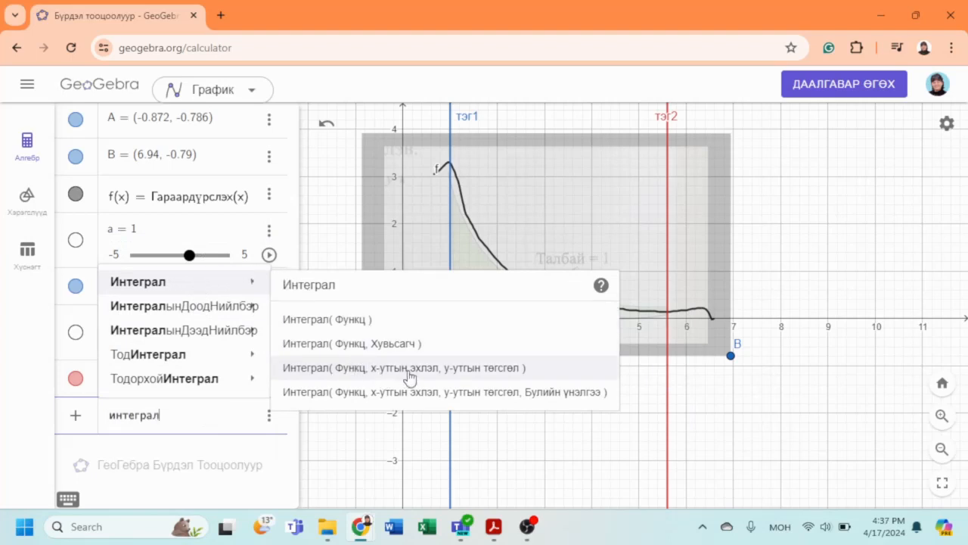
pyautogui.click(480, 376)
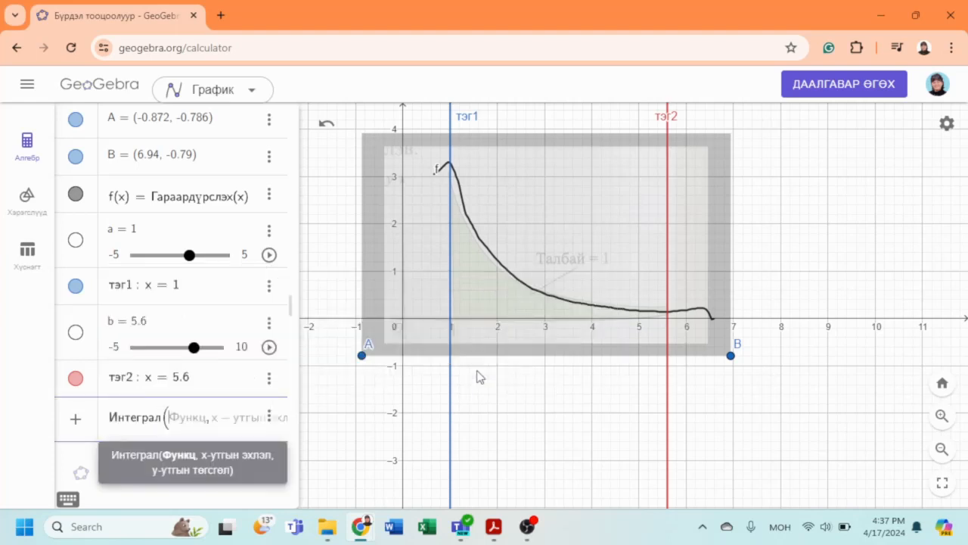
pyautogui.write('f, a')
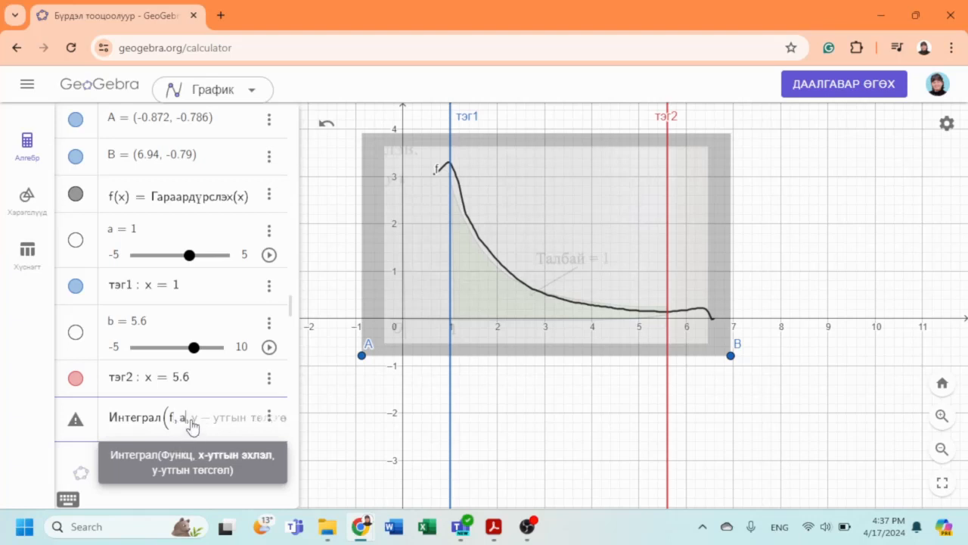
pyautogui.click(188, 420)
pyautogui.write('a')
pyautogui.click(241, 418)
pyautogui.write('b')
pyautogui.press('Return')
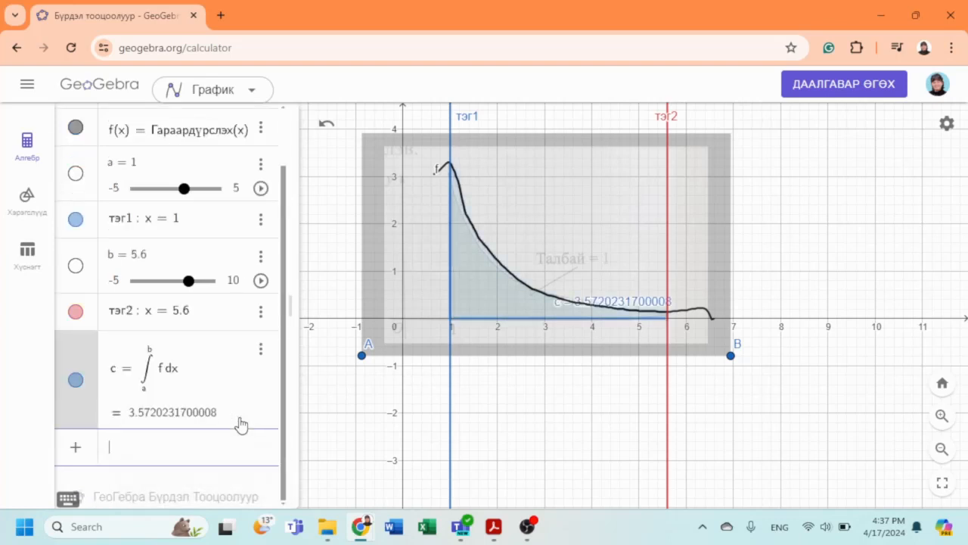
# Step: Colour the integral area under the curve green with a fill opacity of 70
pyautogui.click(485, 281)
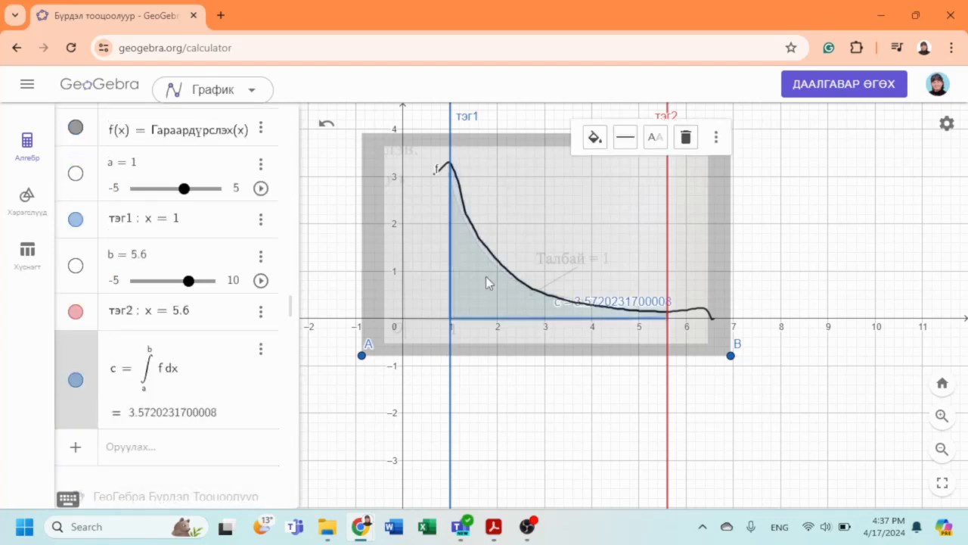
pyautogui.click(594, 139)
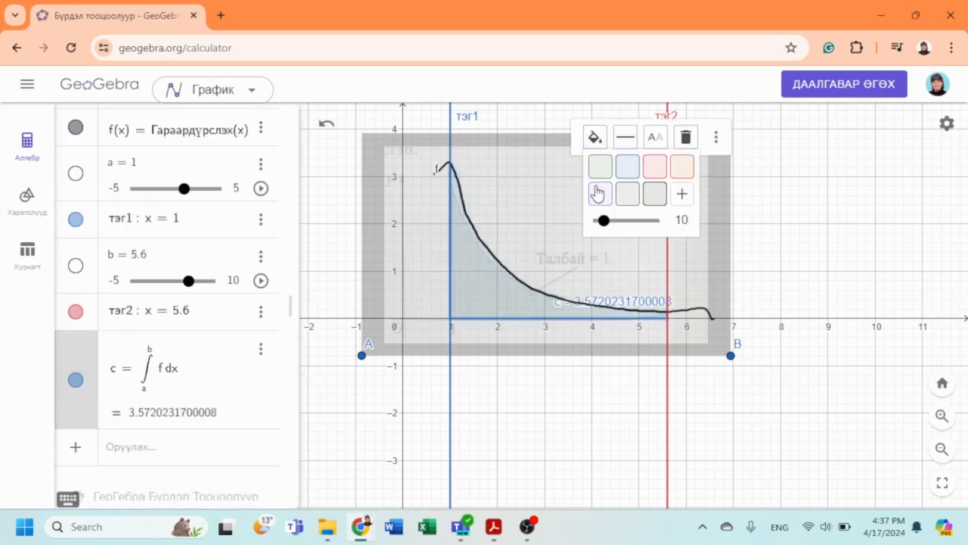
pyautogui.moveTo(605, 221)
pyautogui.mouseDown()
pyautogui.moveTo(645, 221)
pyautogui.moveTo(620, 221)
pyautogui.mouseUp()
pyautogui.click(597, 165)
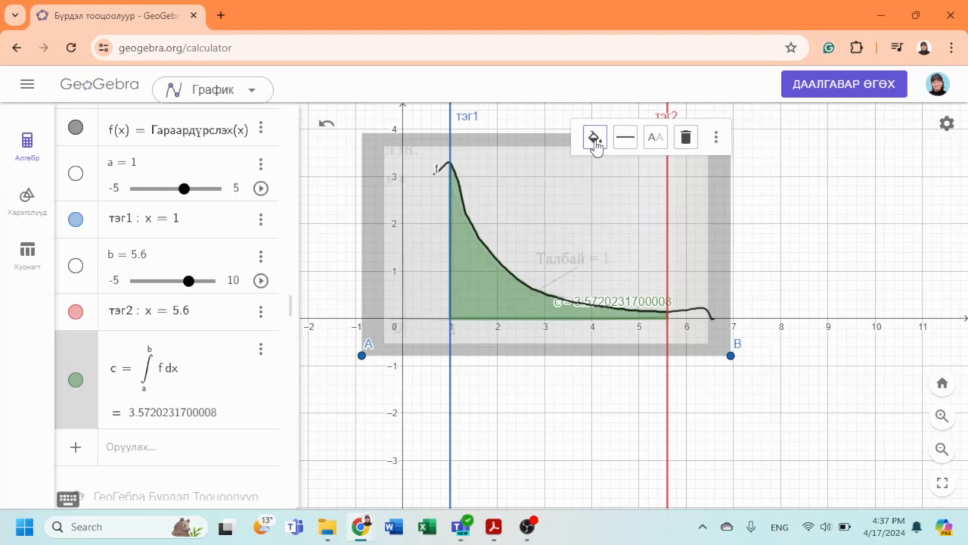
pyautogui.click(595, 141)
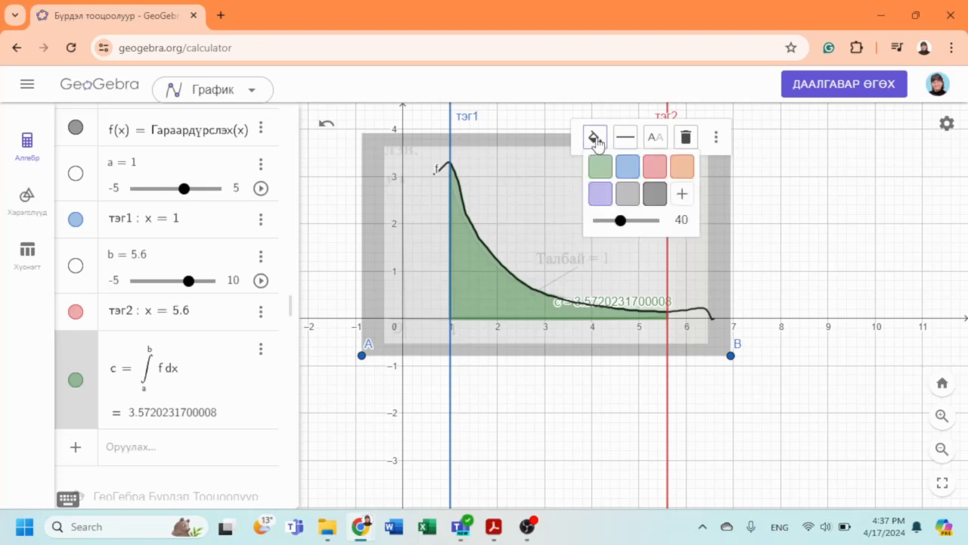
pyautogui.moveTo(620, 221)
pyautogui.mouseDown()
pyautogui.moveTo(652, 221)
pyautogui.moveTo(601, 221)
pyautogui.moveTo(655, 221)
pyautogui.moveTo(612, 221)
pyautogui.moveTo(653, 224)
pyautogui.moveTo(629, 227)
pyautogui.moveTo(638, 227)
pyautogui.mouseUp()
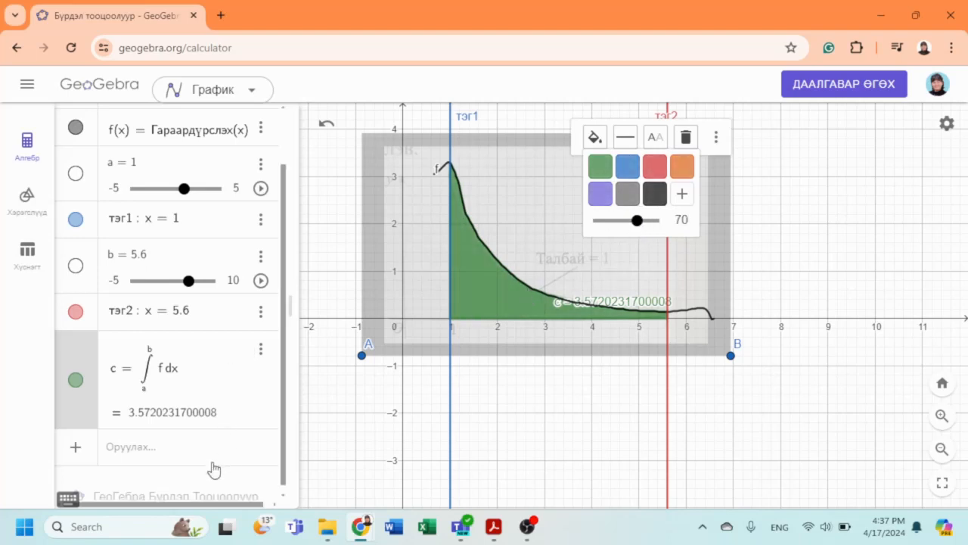
pyautogui.click(284, 430)
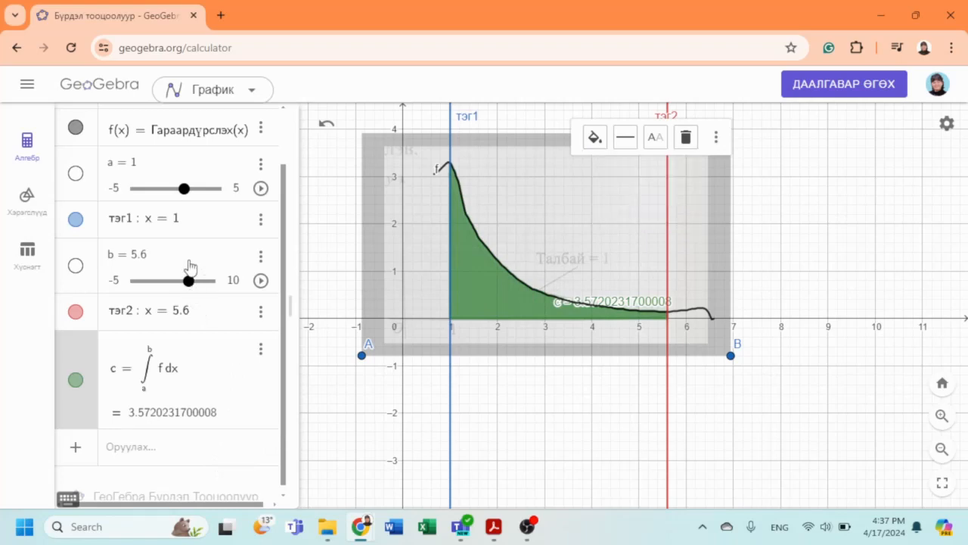
# Step: Shift the integration limits with their sliders to a = 1.7 and b = 6.2
pyautogui.moveTo(184, 189)
pyautogui.mouseDown()
pyautogui.moveTo(147, 190)
pyautogui.moveTo(203, 189)
pyautogui.moveTo(190, 190)
pyautogui.mouseUp()
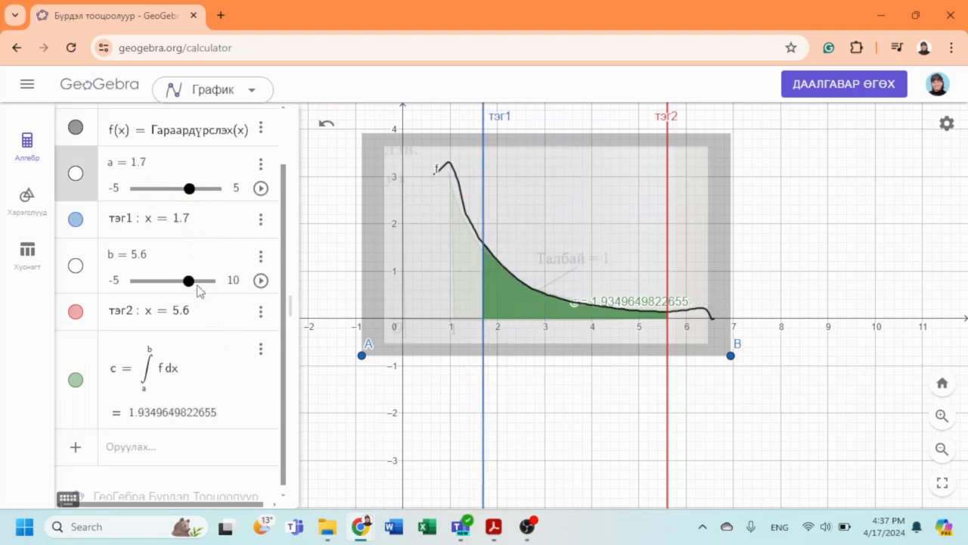
pyautogui.moveTo(189, 280)
pyautogui.mouseDown()
pyautogui.moveTo(151, 281)
pyautogui.moveTo(194, 280)
pyautogui.moveTo(181, 281)
pyautogui.moveTo(188, 286)
pyautogui.mouseUp()
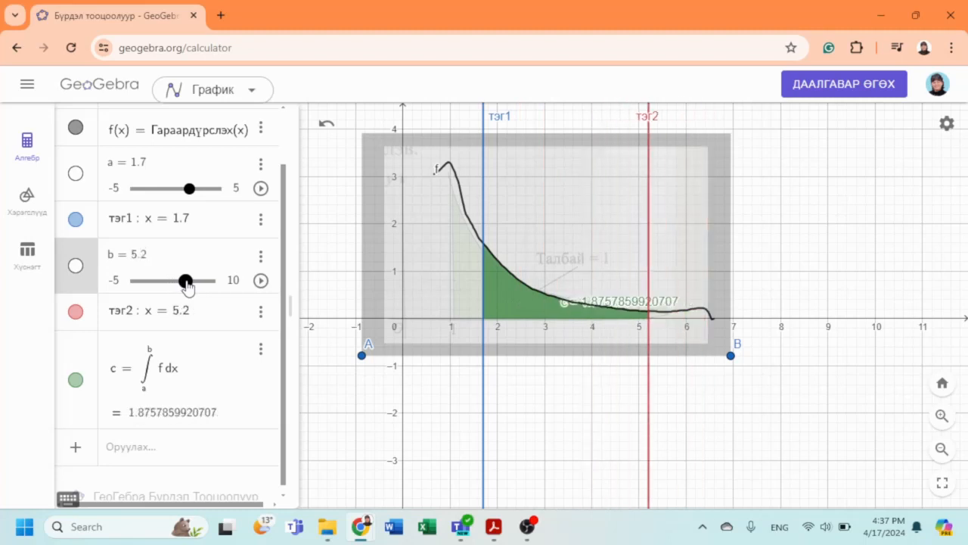
pyautogui.moveTo(187, 285)
pyautogui.mouseDown()
pyautogui.moveTo(172, 285)
pyautogui.moveTo(192, 285)
pyautogui.mouseUp()
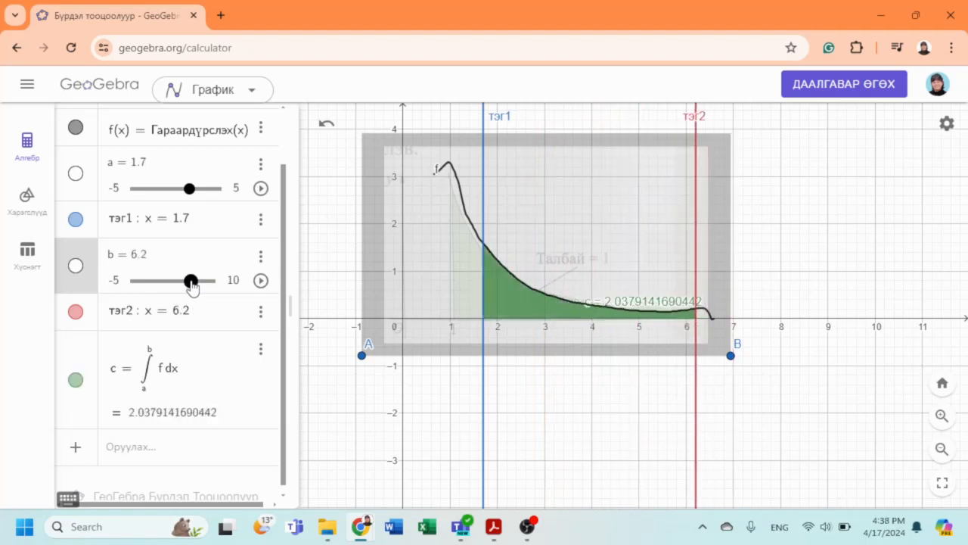